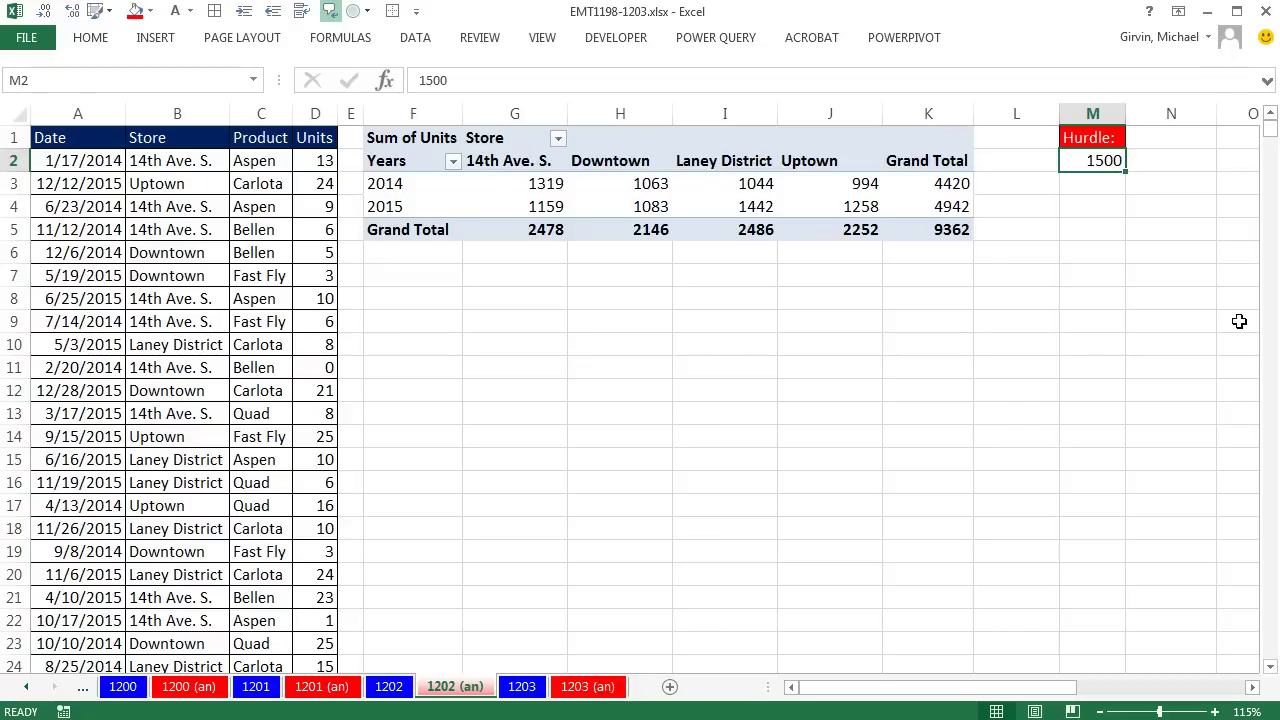
# - Change the hurdle value in M2 to 1400 and then to 1300
pyautogui.write('140')
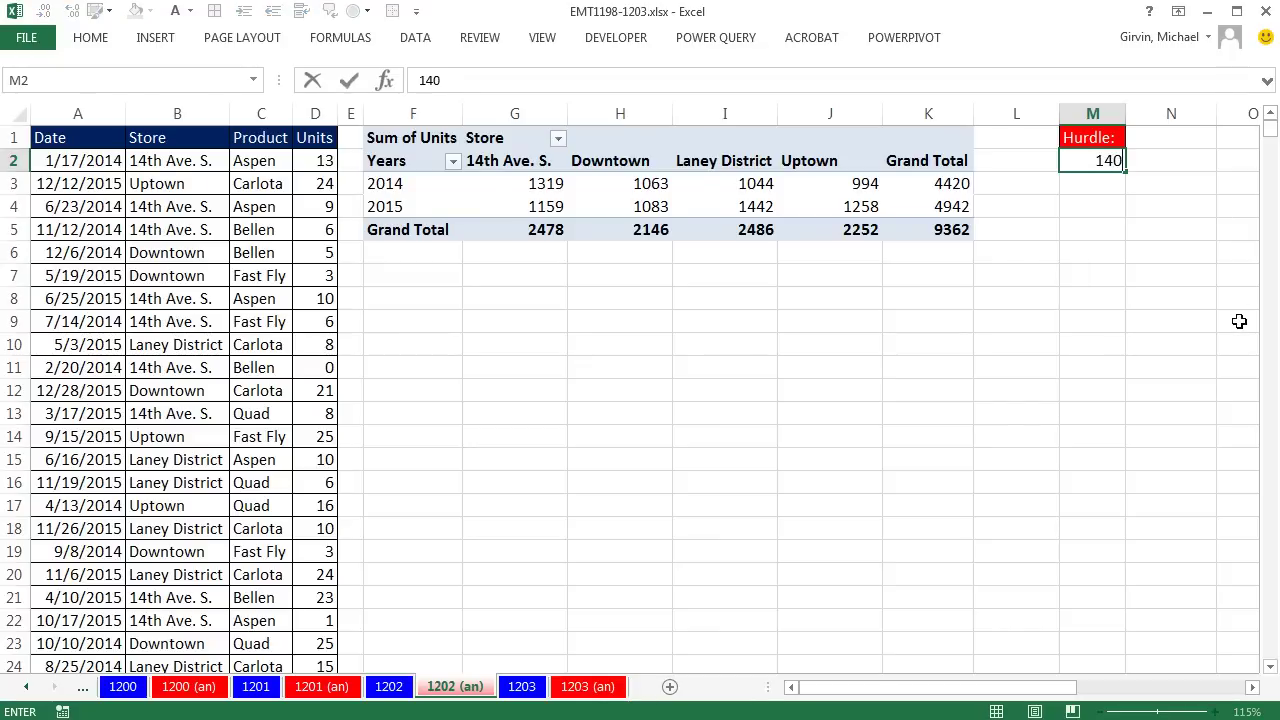
pyautogui.hotkey('ctrl', 'Return')
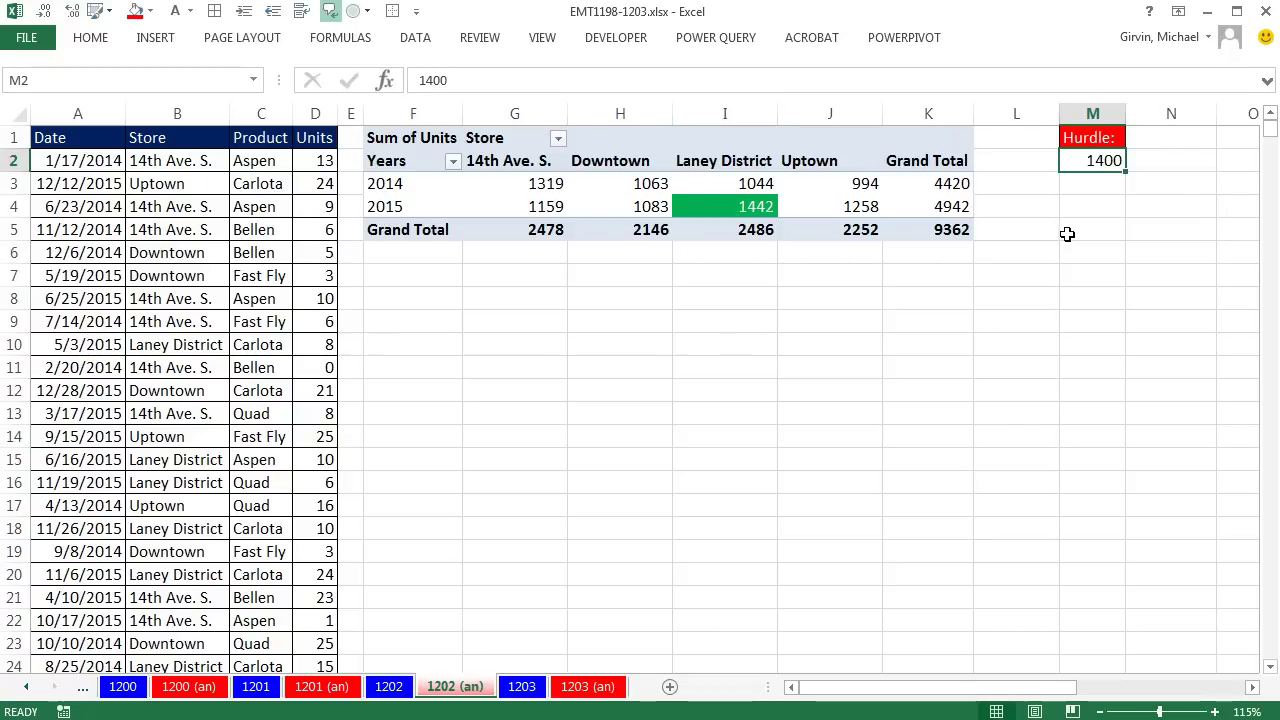
pyautogui.write('13')
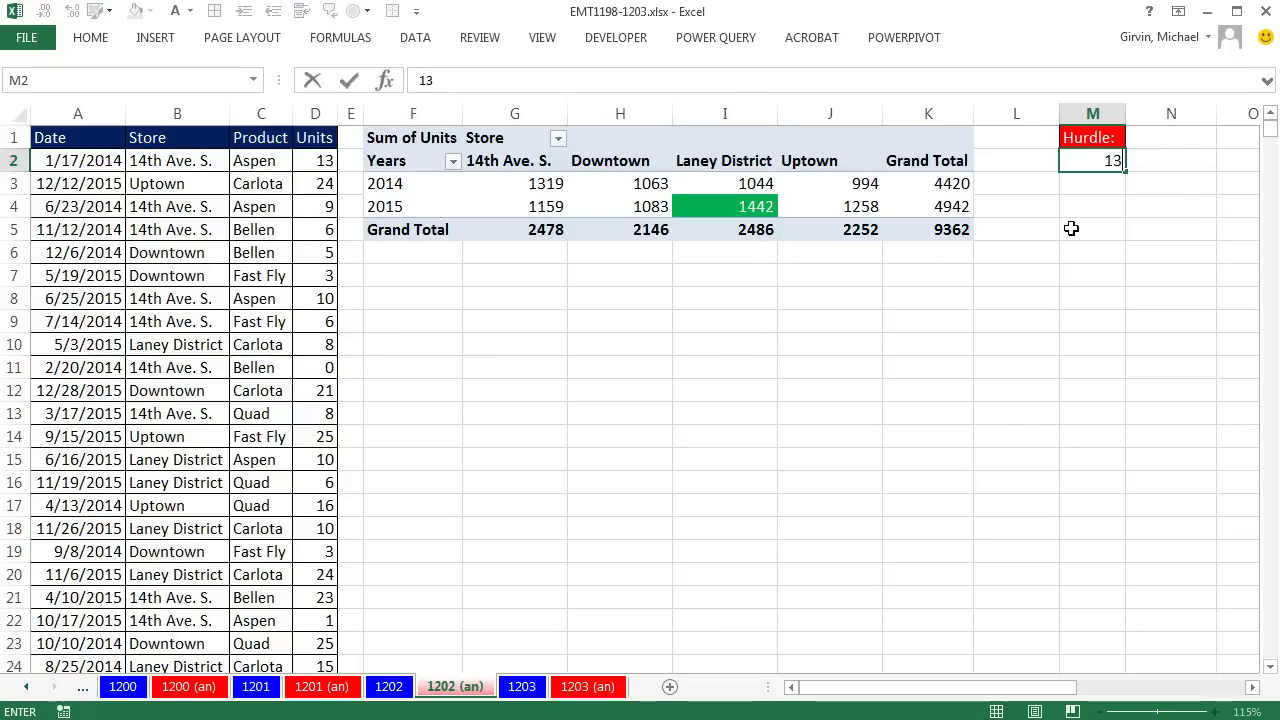
pyautogui.hotkey('ctrl', 'Return')
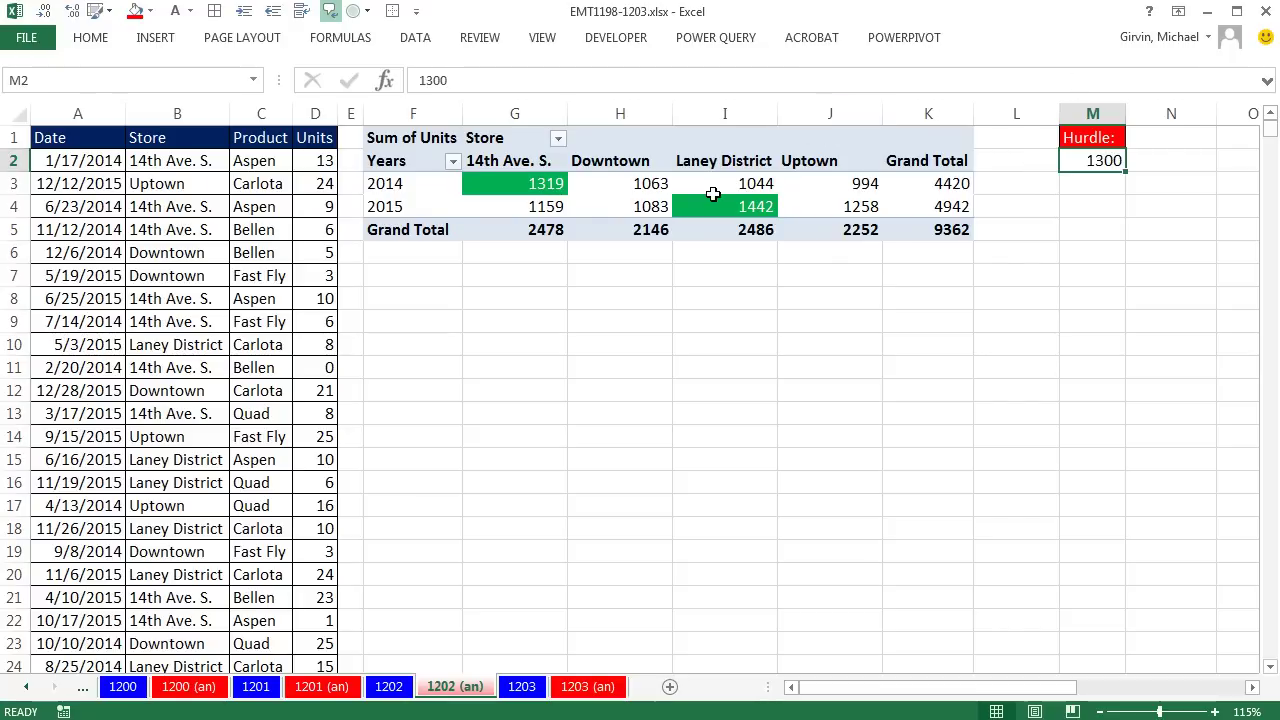
# - Create a PivotTable from the data on sheet 1202, placed on the existing worksheet at cell F1
pyautogui.click(388, 686)
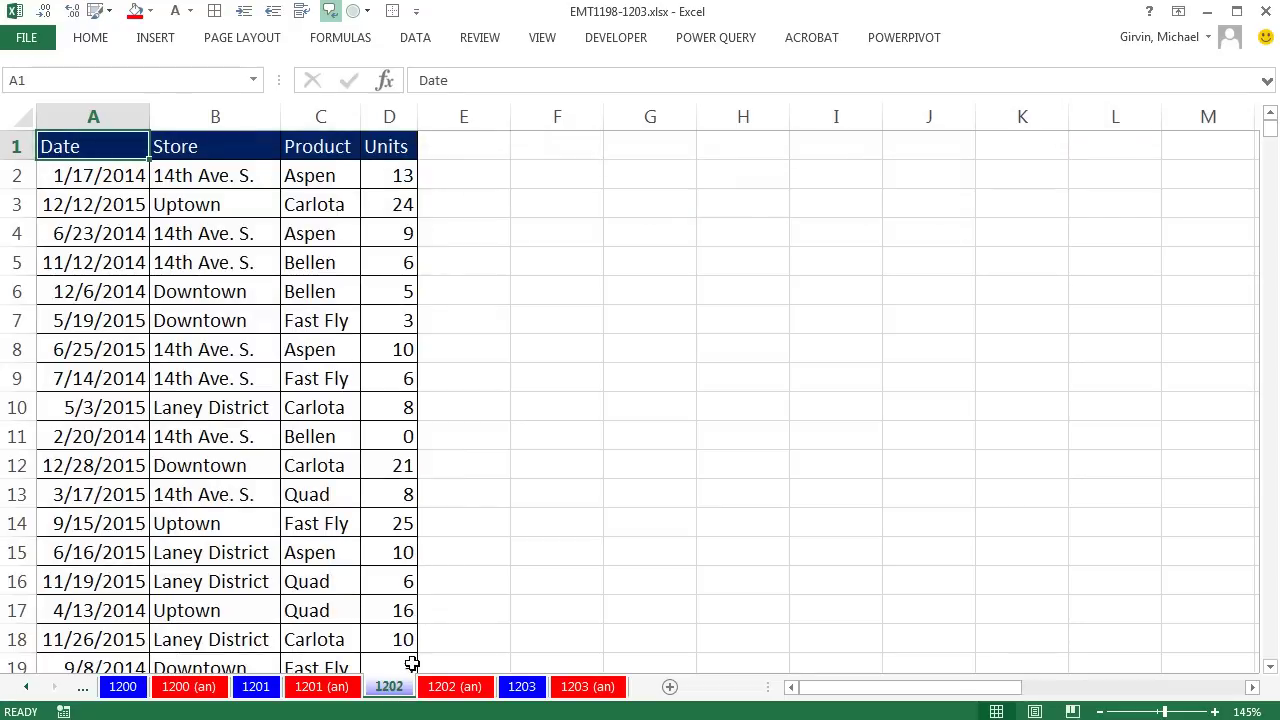
pyautogui.click(252, 206)
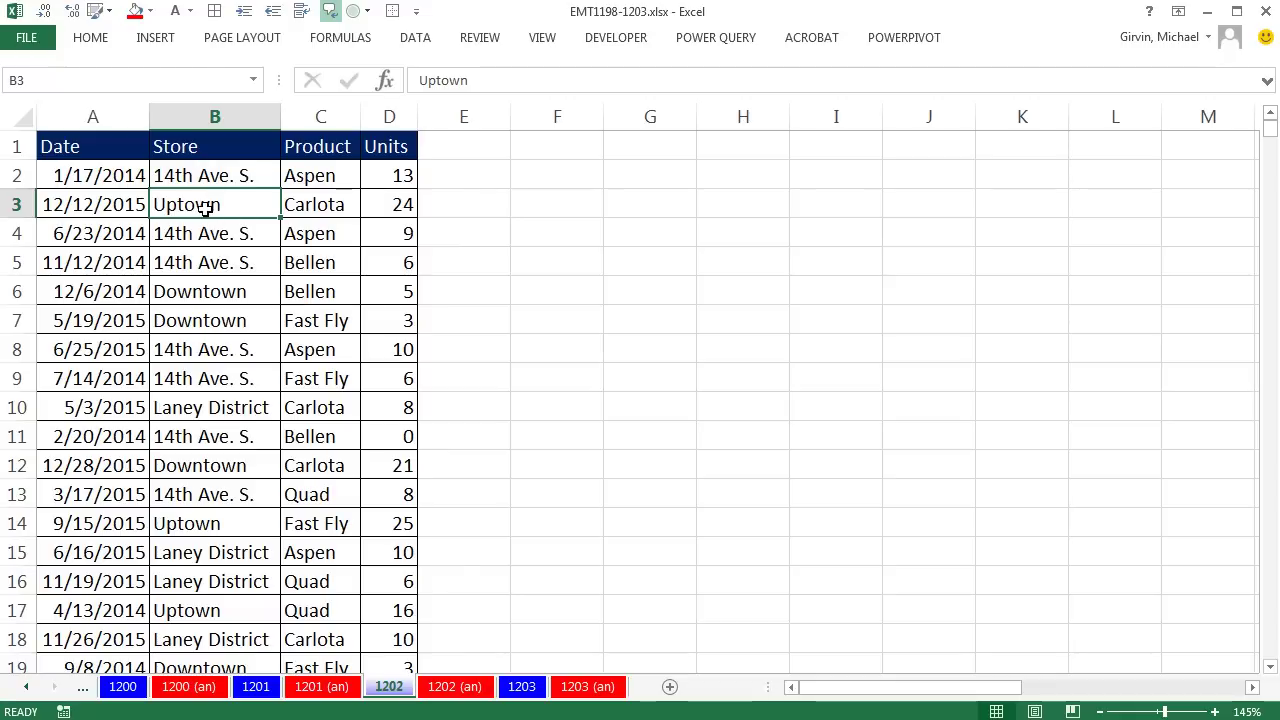
pyautogui.click(153, 40)
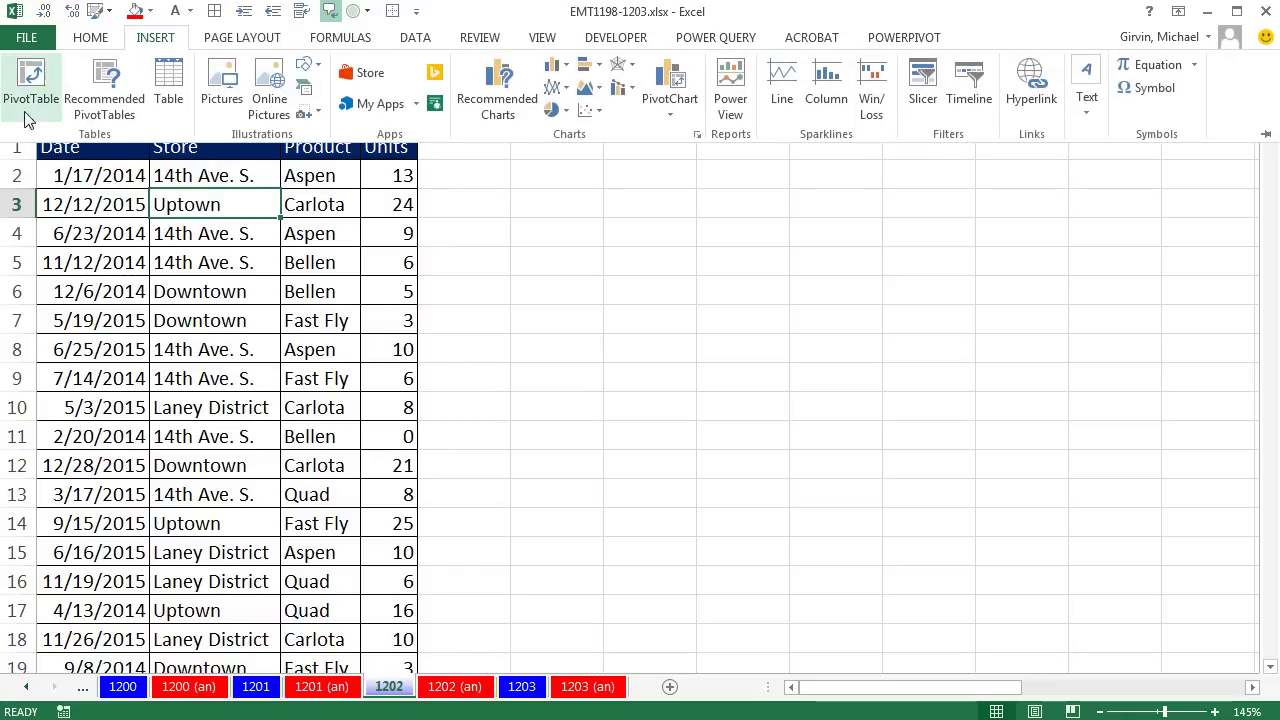
pyautogui.click(979, 430)
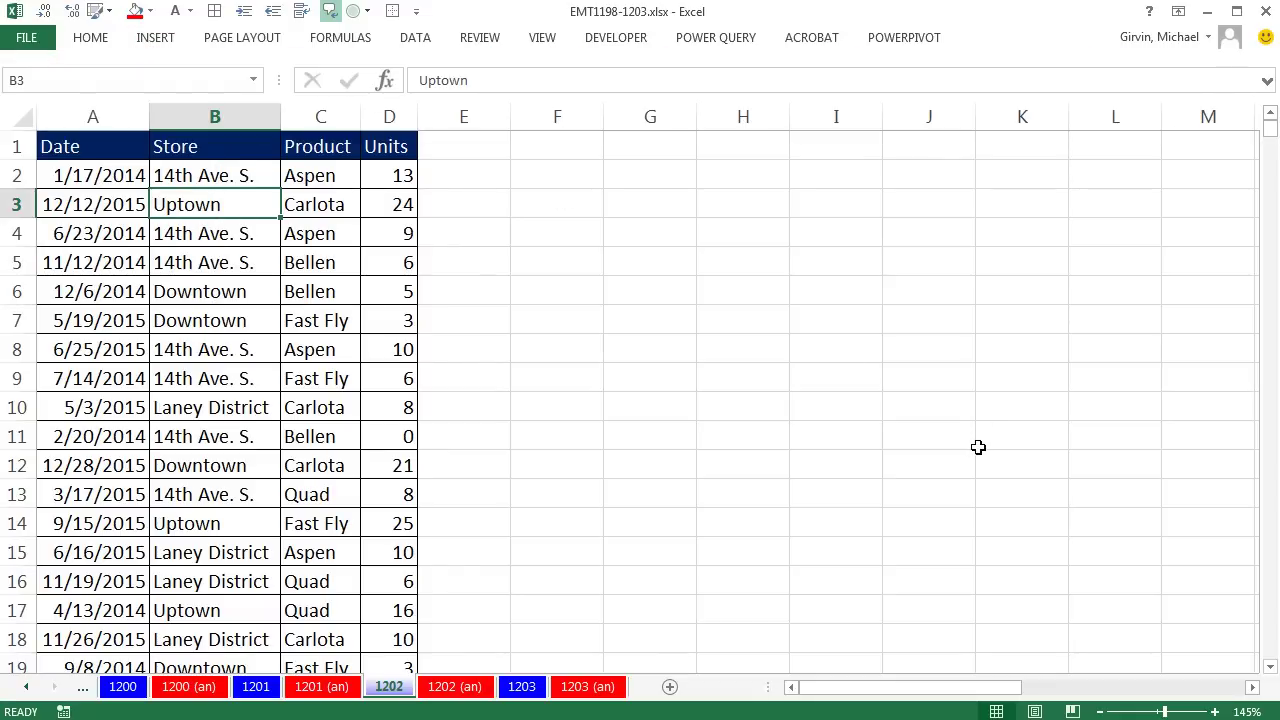
pyautogui.press('alt')
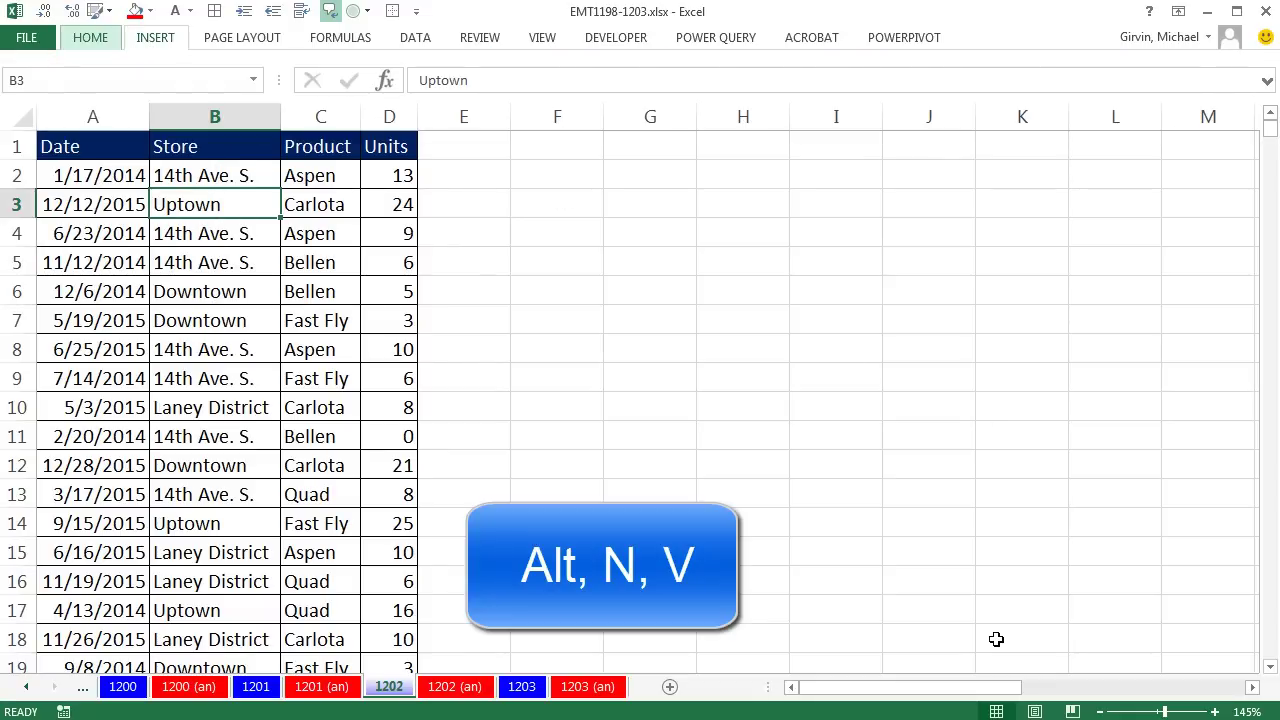
pyautogui.press('n')
pyautogui.press('v')
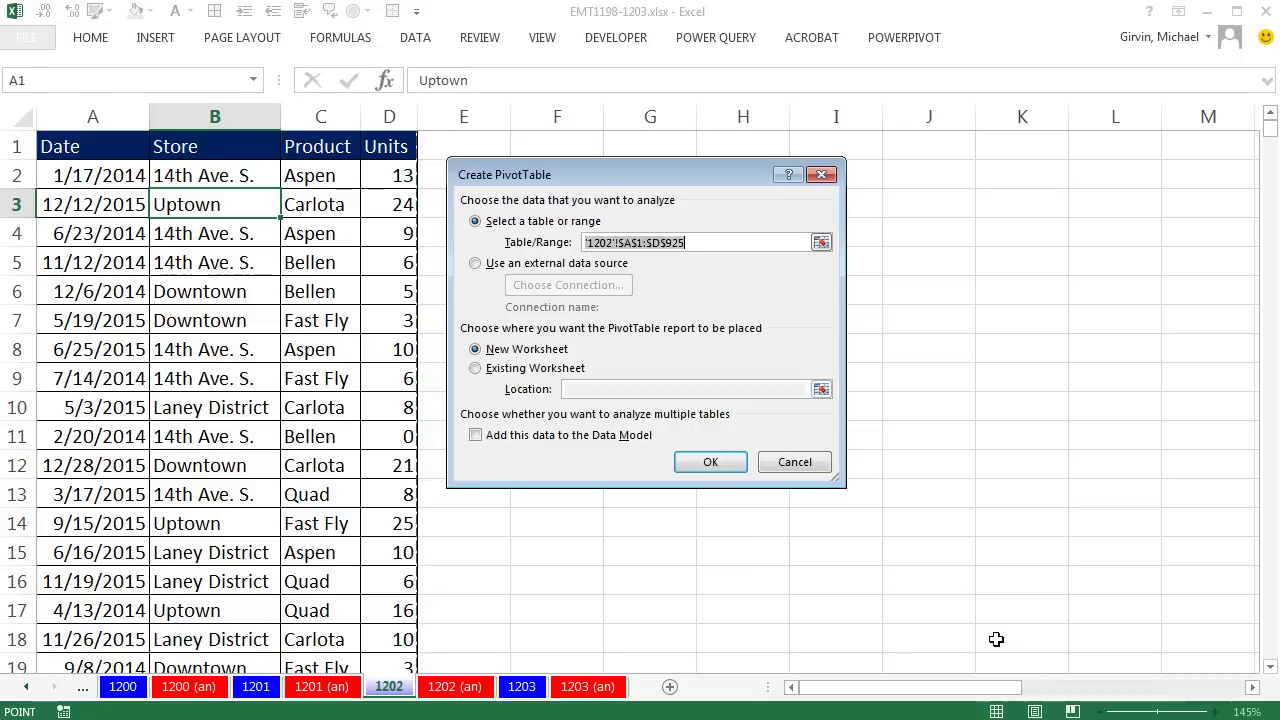
pyautogui.click(476, 368)
pyautogui.click(590, 390)
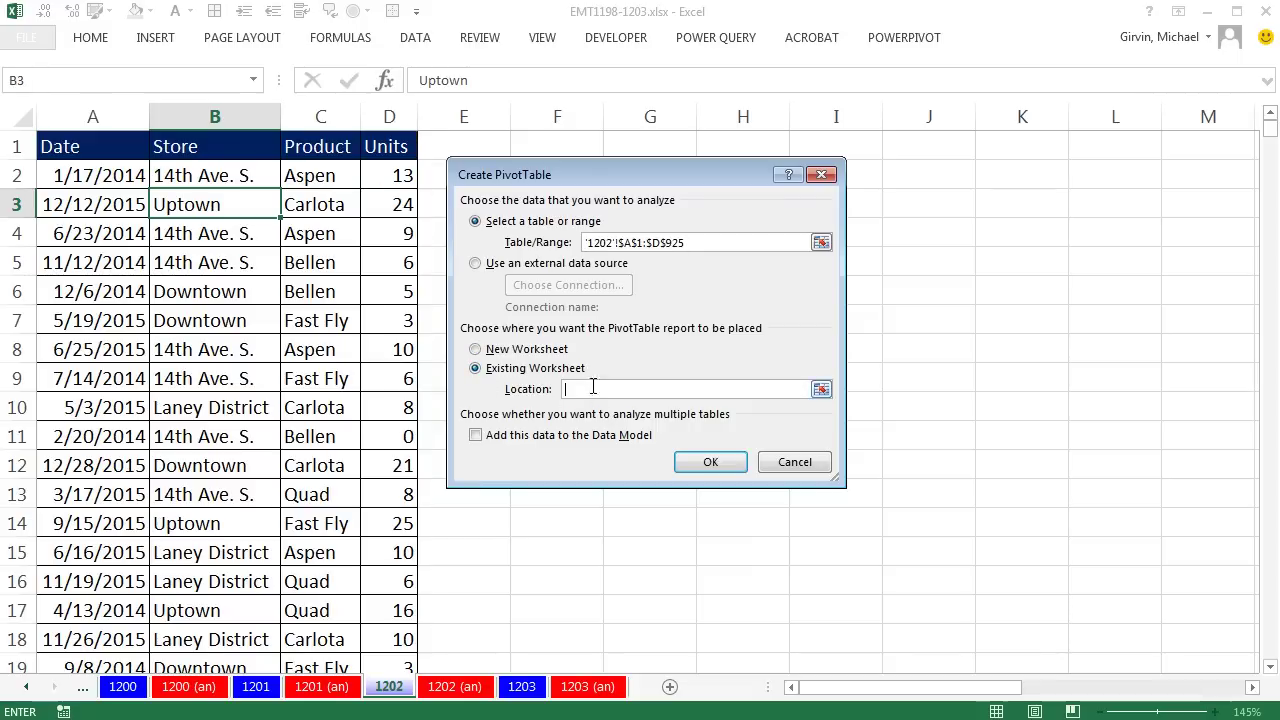
pyautogui.click(565, 142)
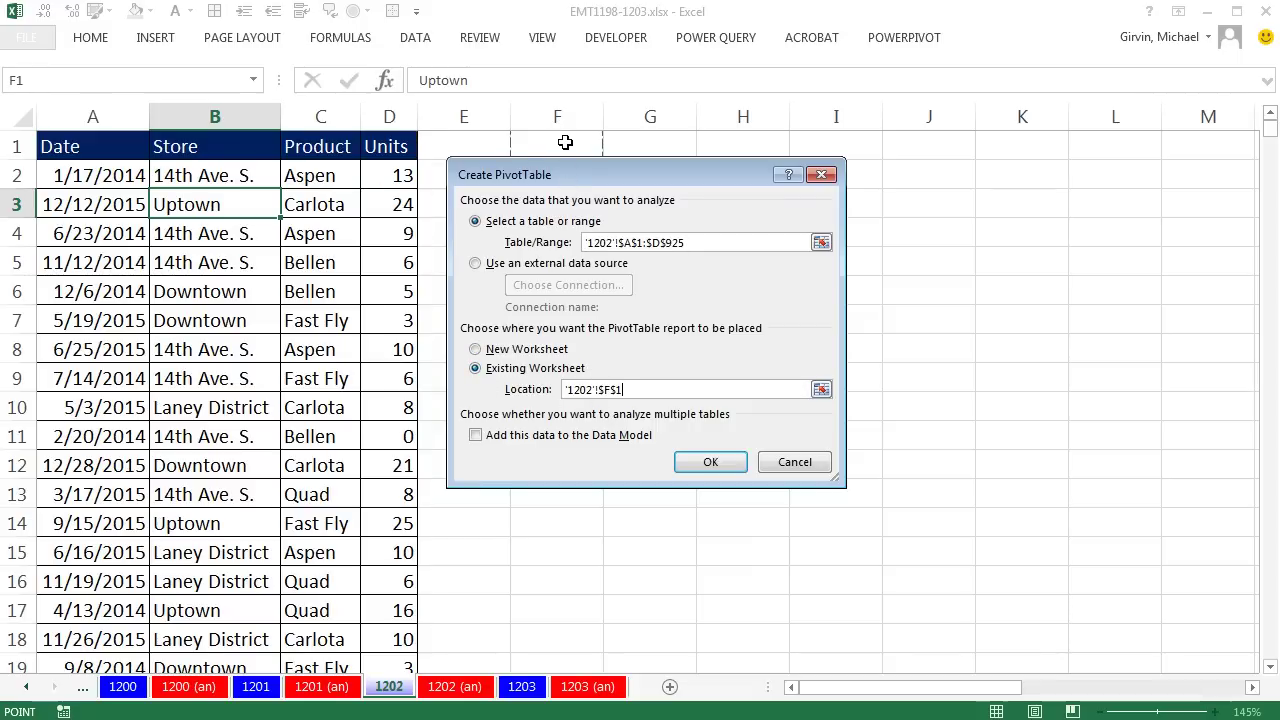
pyautogui.click(711, 462)
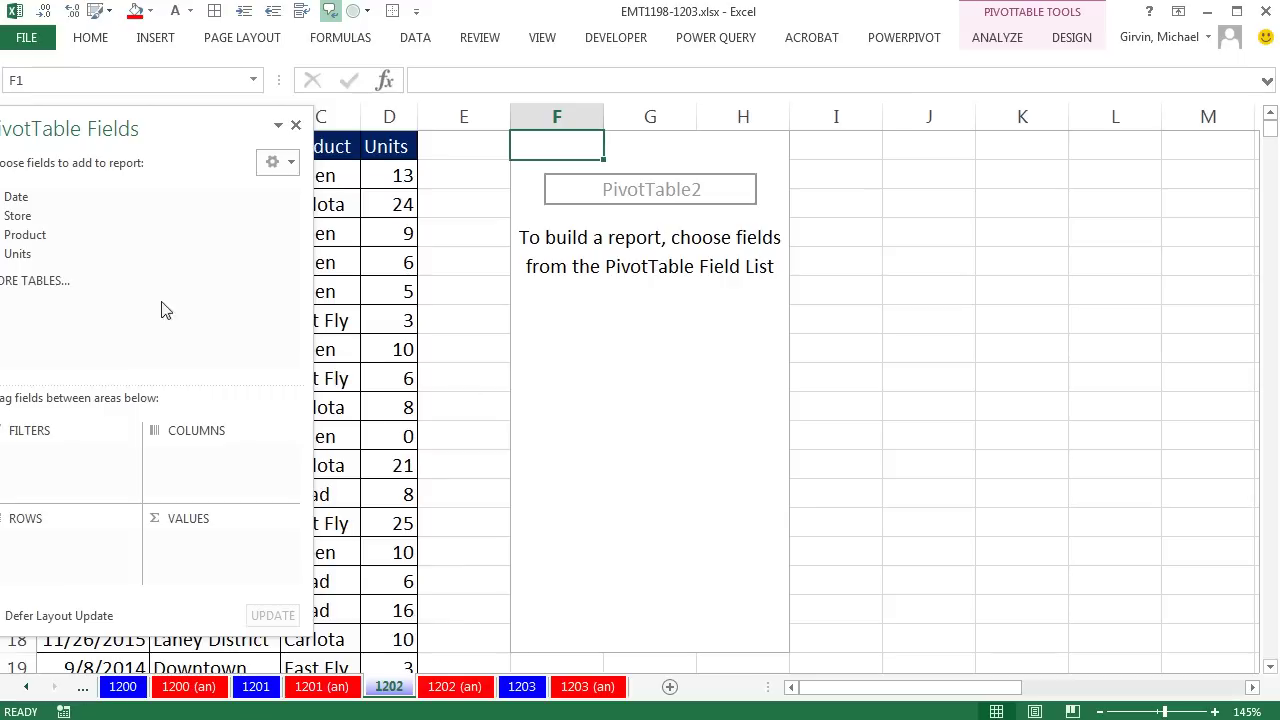
# - Add the Date field to the PivotTable rows and group the dates by Months and Years
pyautogui.moveTo(185, 119); pyautogui.dragTo(1051, 146)
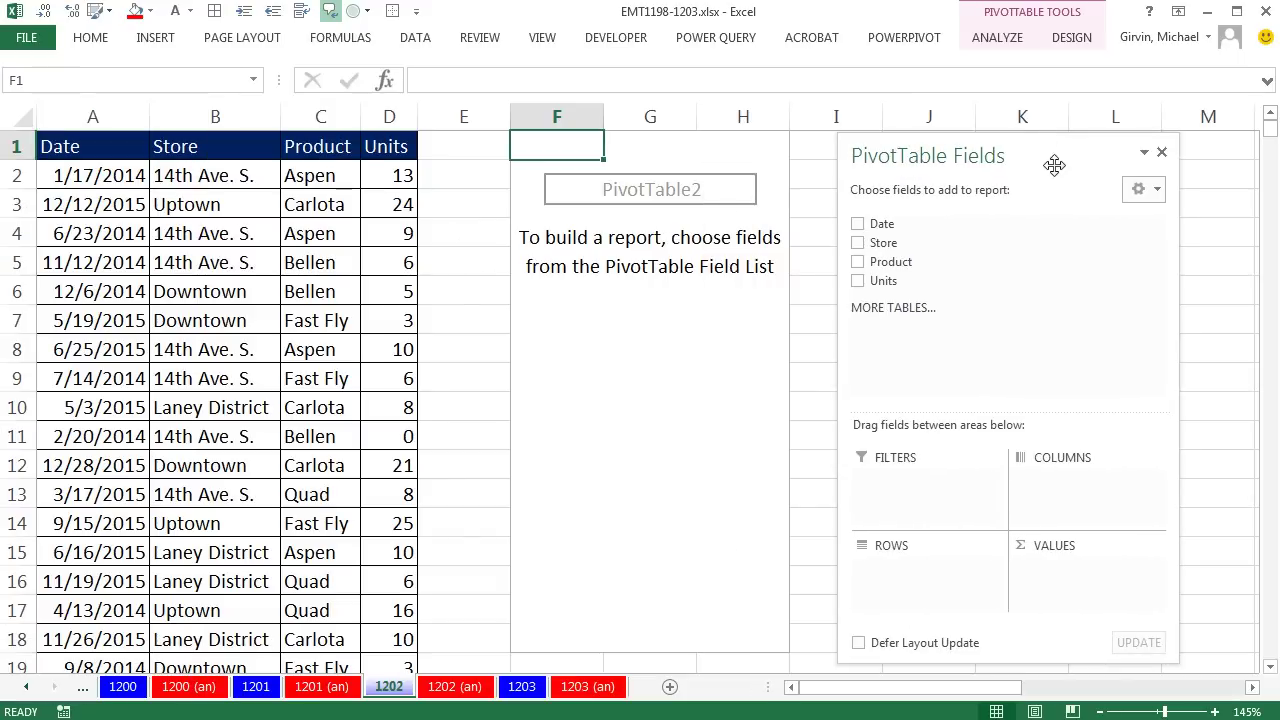
pyautogui.moveTo(863, 224); pyautogui.dragTo(903, 574)
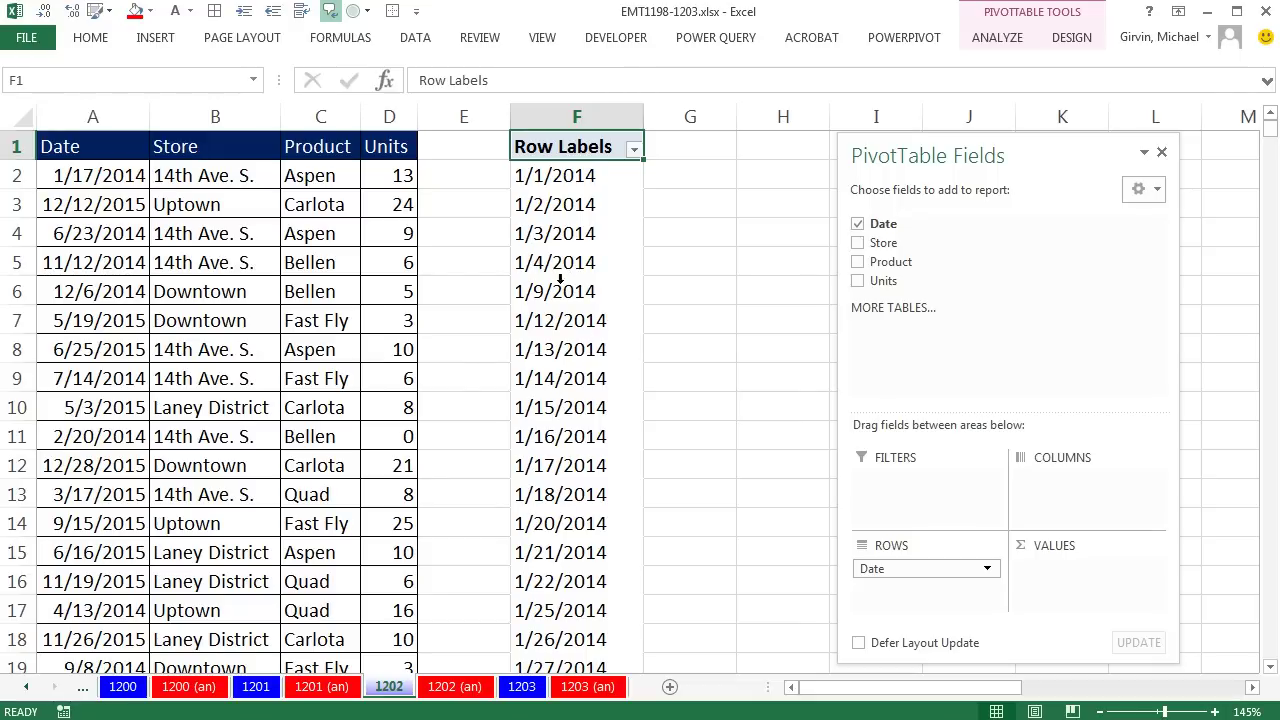
pyautogui.click(535, 236)
pyautogui.rightClick(535, 236)
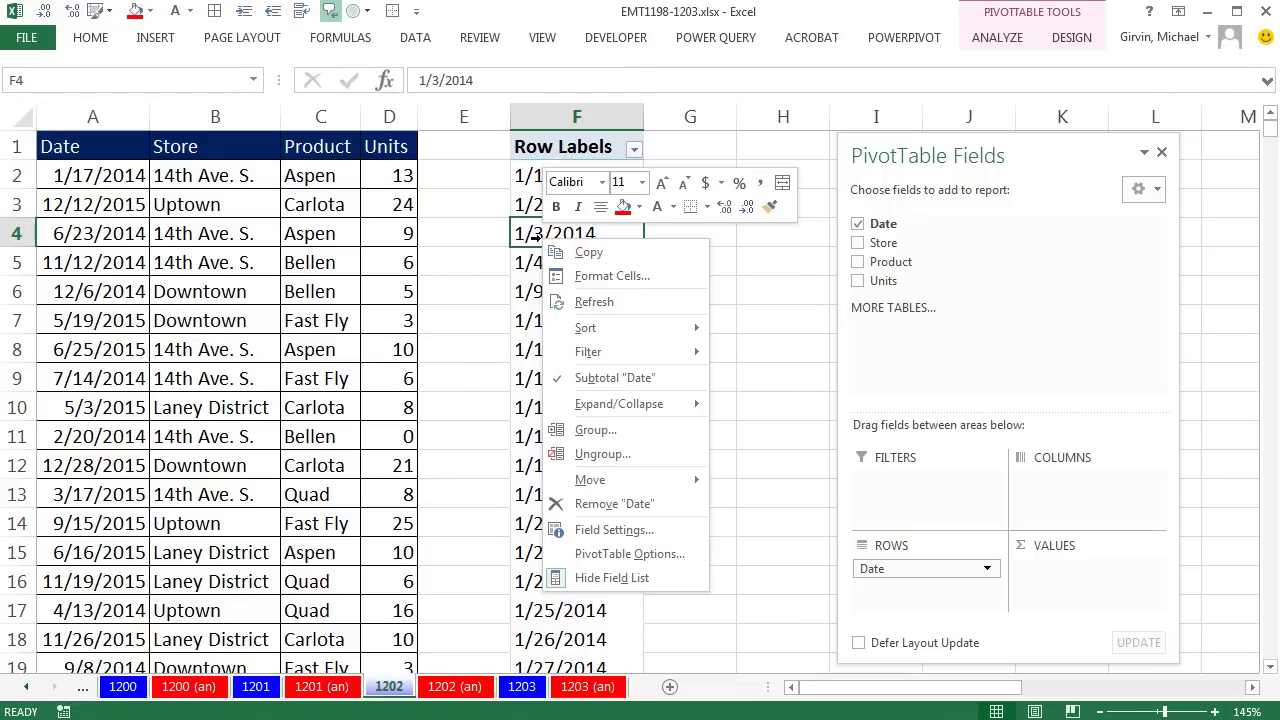
pyautogui.click(595, 430)
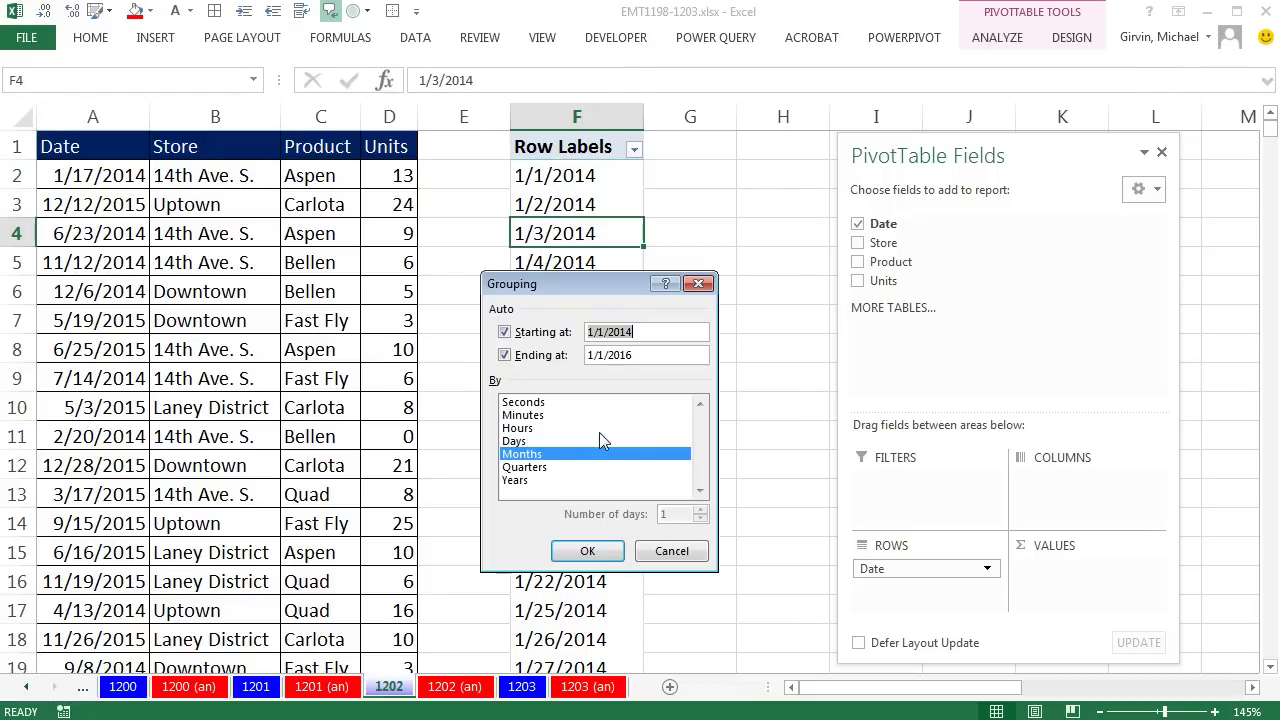
pyautogui.click(528, 482)
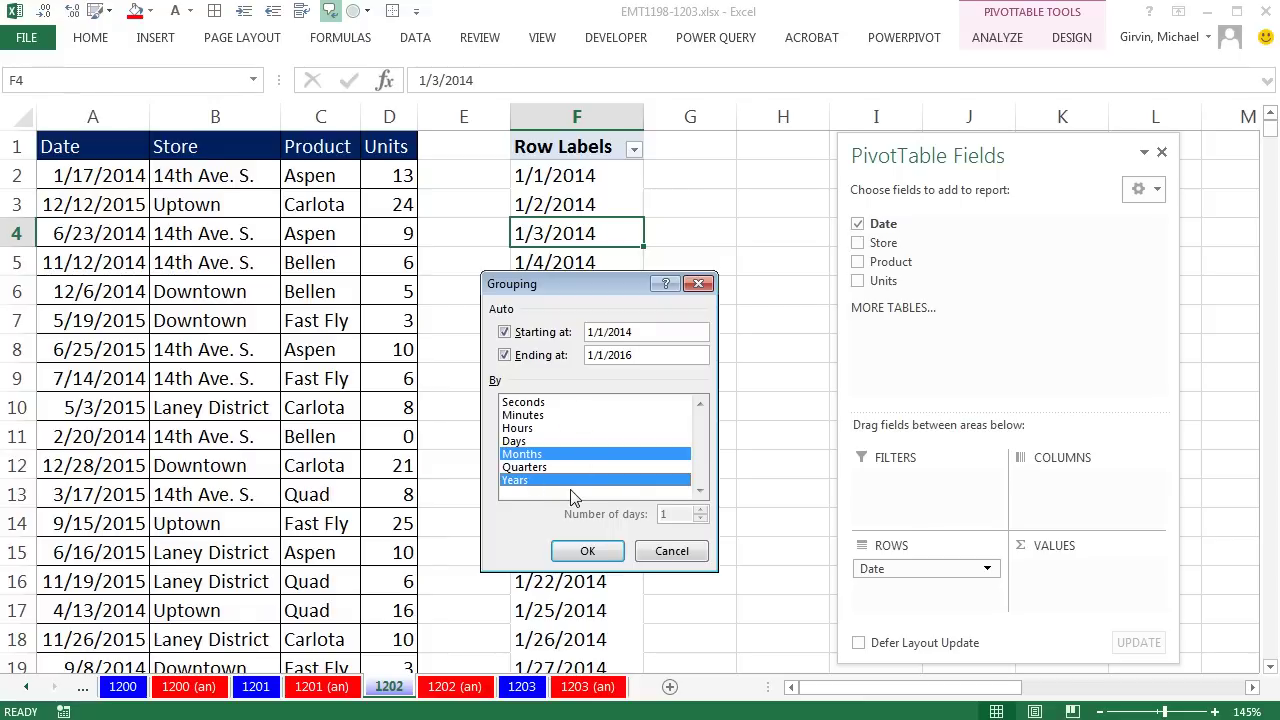
pyautogui.click(590, 552)
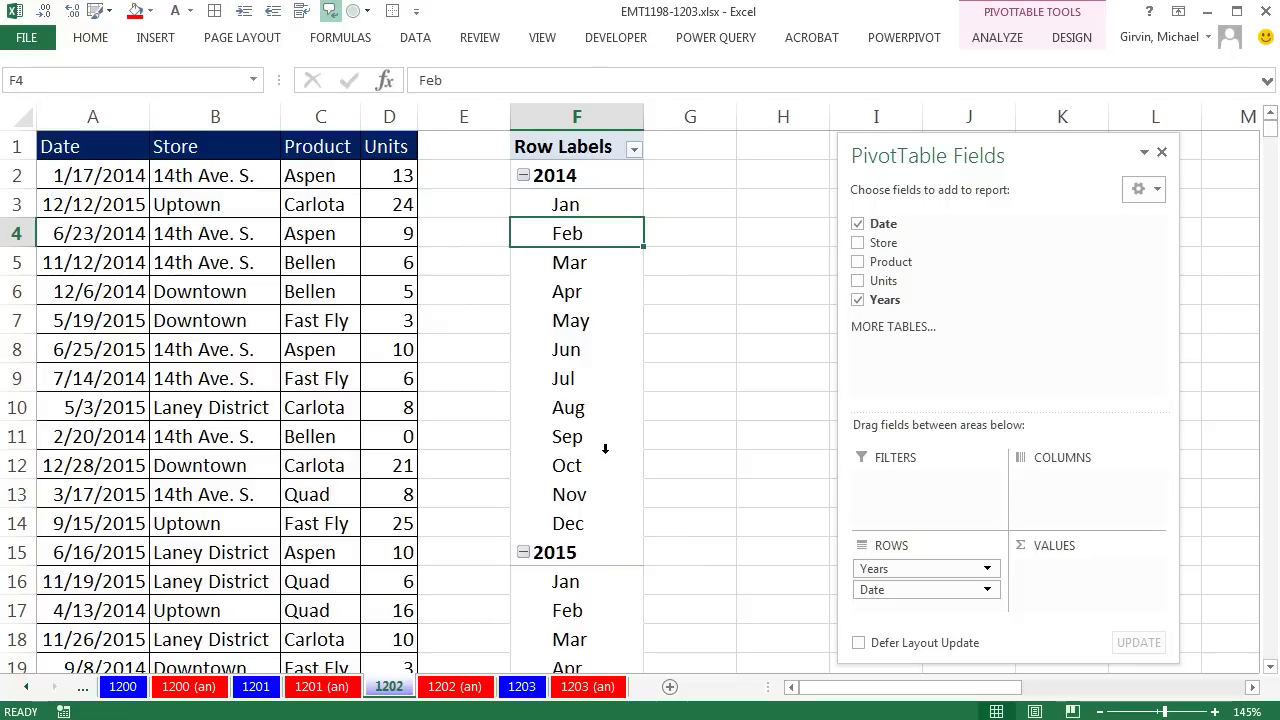
# - Replace the Date field in the PivotTable rows with Store below Years, and add Units as the summed values
pyautogui.moveTo(862, 589); pyautogui.dragTo(875, 578)
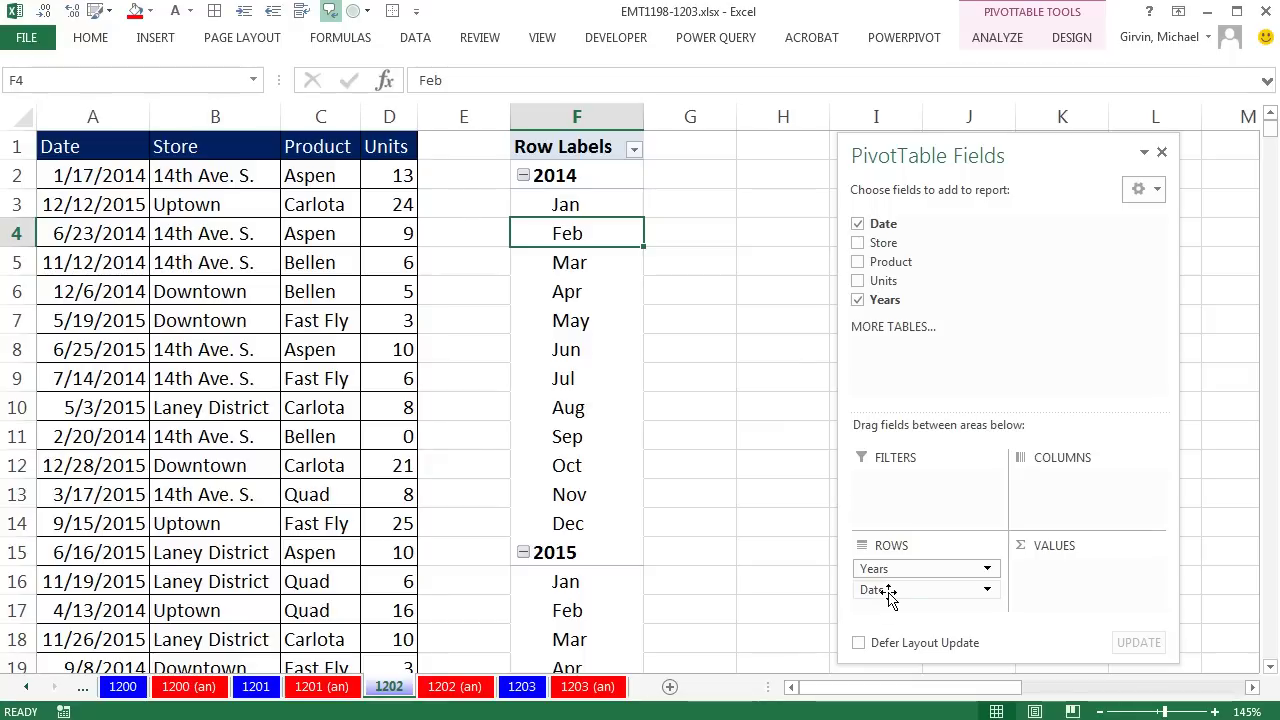
pyautogui.moveTo(890, 592); pyautogui.dragTo(1041, 330)
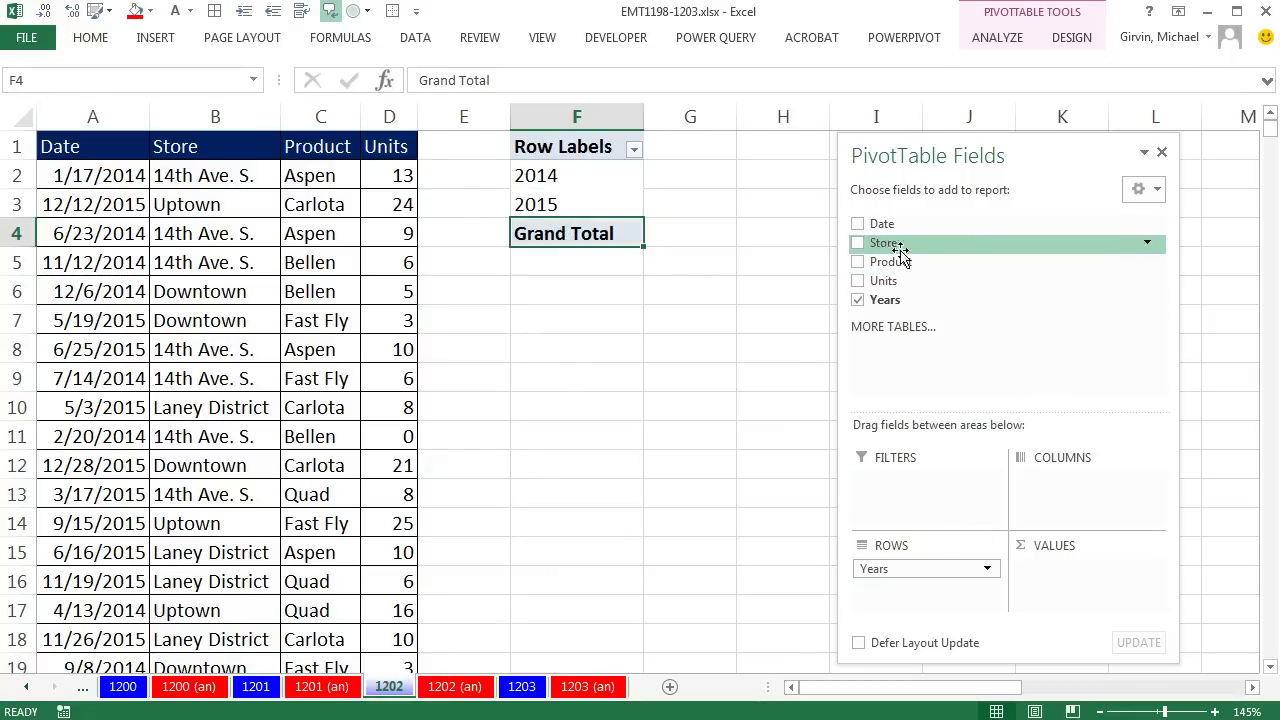
pyautogui.moveTo(866, 248); pyautogui.dragTo(891, 589)
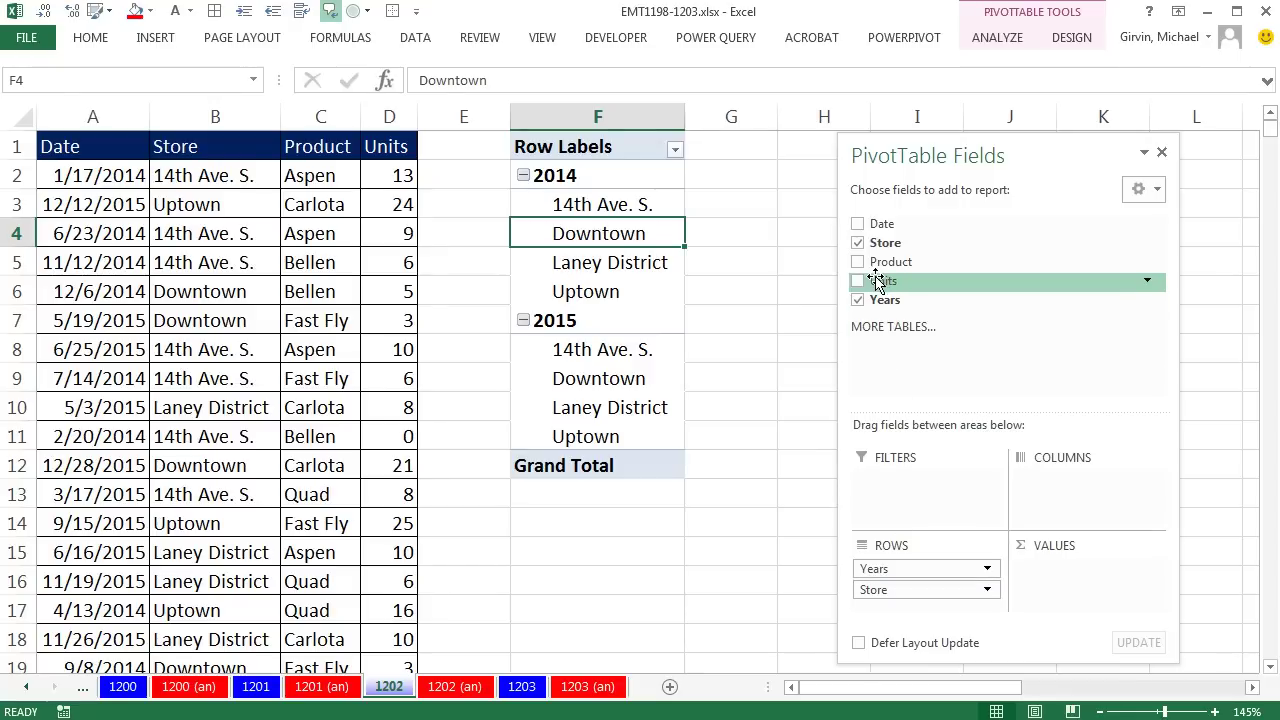
pyautogui.moveTo(878, 281); pyautogui.dragTo(1065, 580)
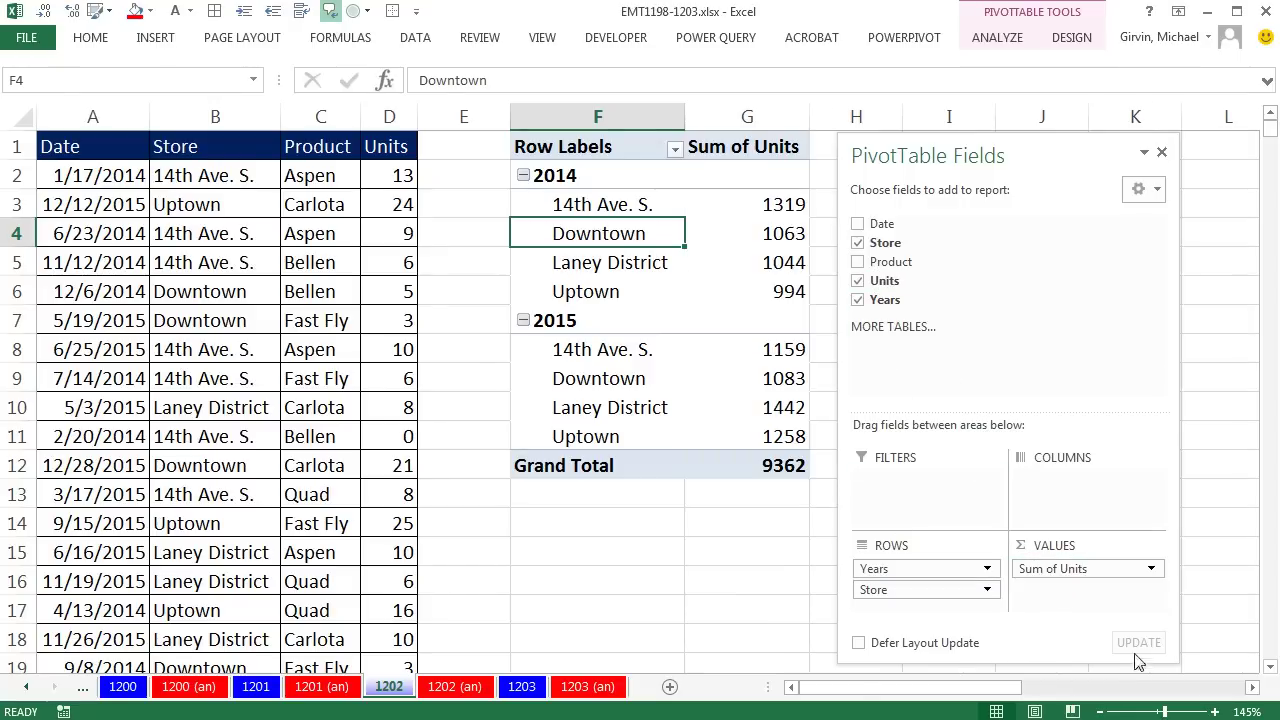
# - Switch the PivotTable's report layout to Outline Form
pyautogui.click(1253, 688)
pyautogui.click(1253, 688)
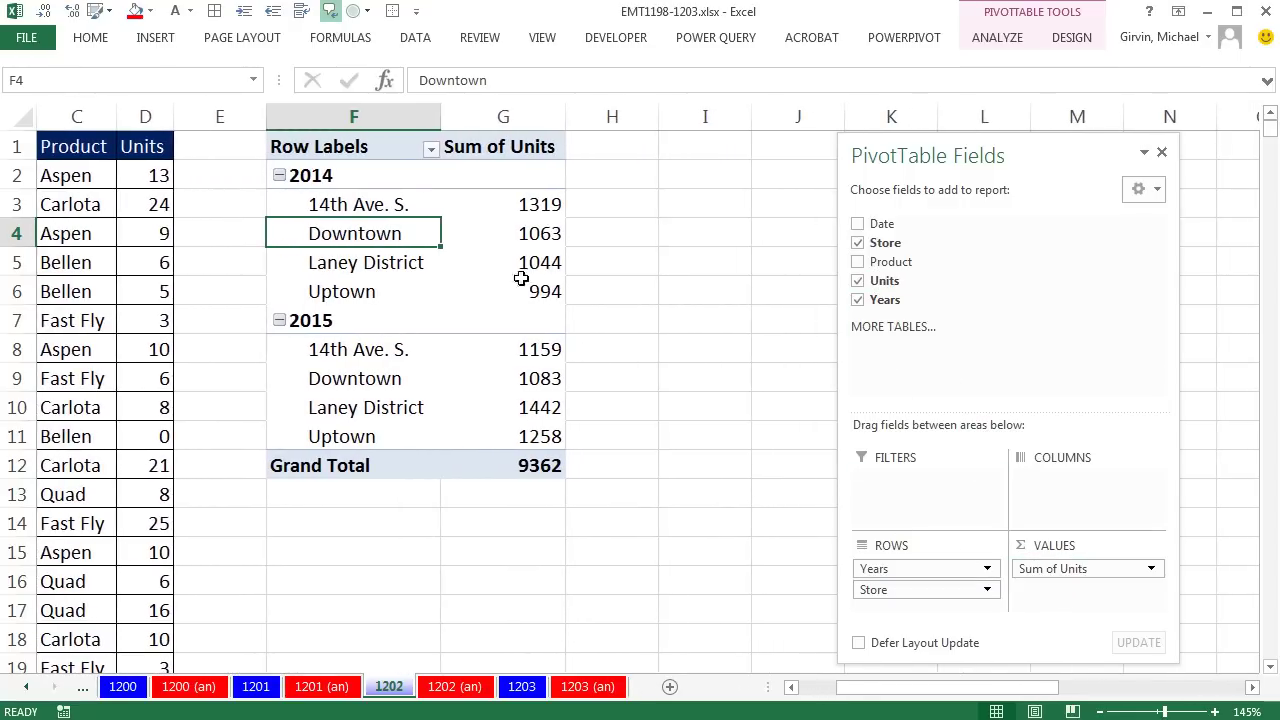
pyautogui.click(1071, 42)
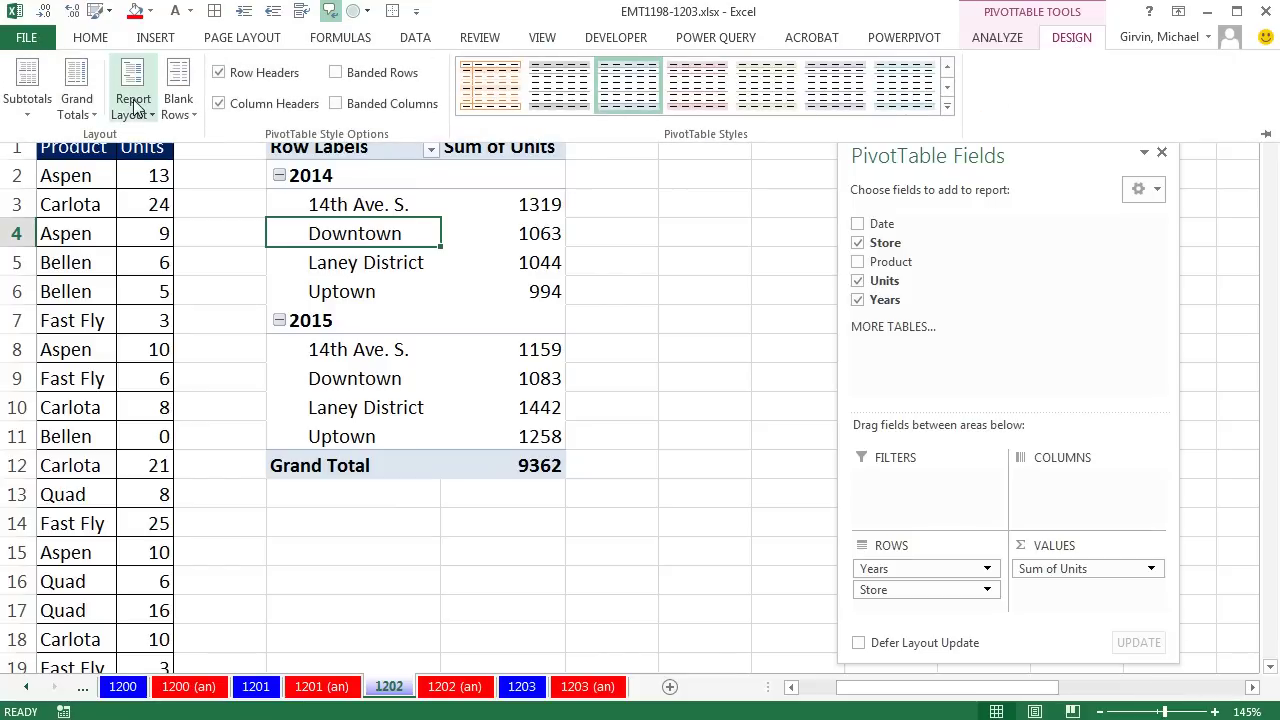
pyautogui.click(135, 98)
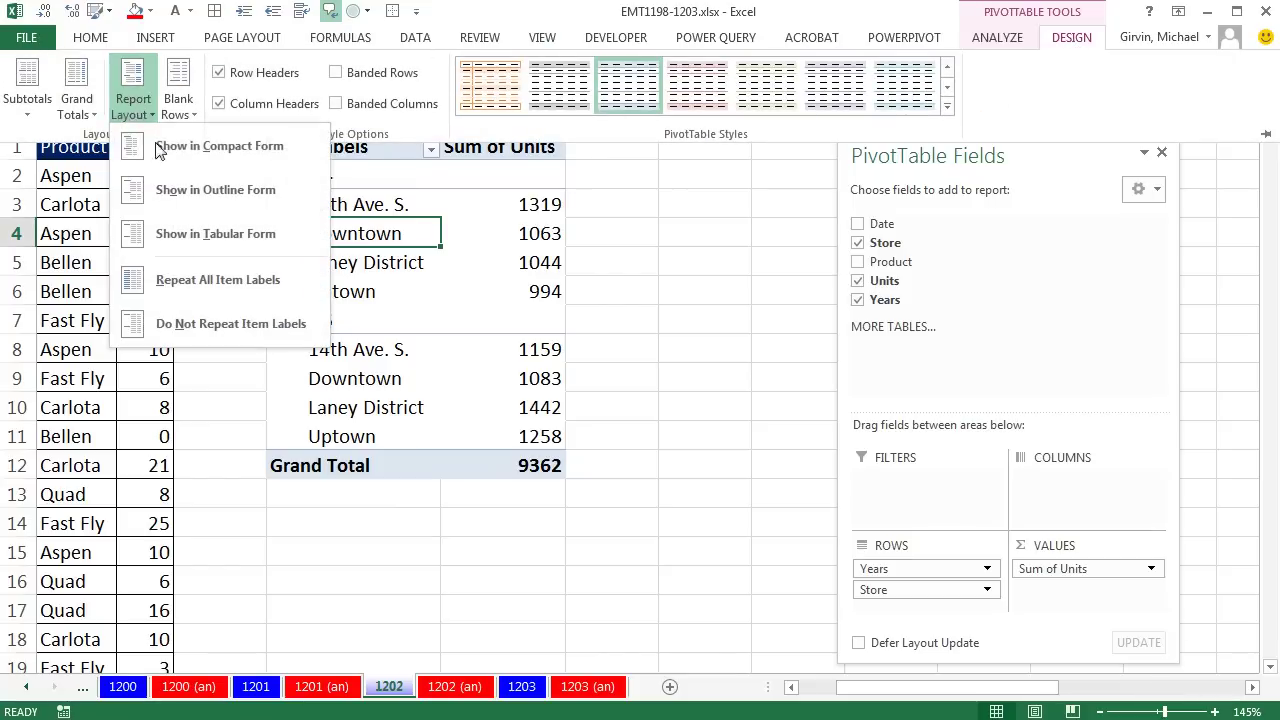
pyautogui.click(230, 192)
pyautogui.click(629, 565)
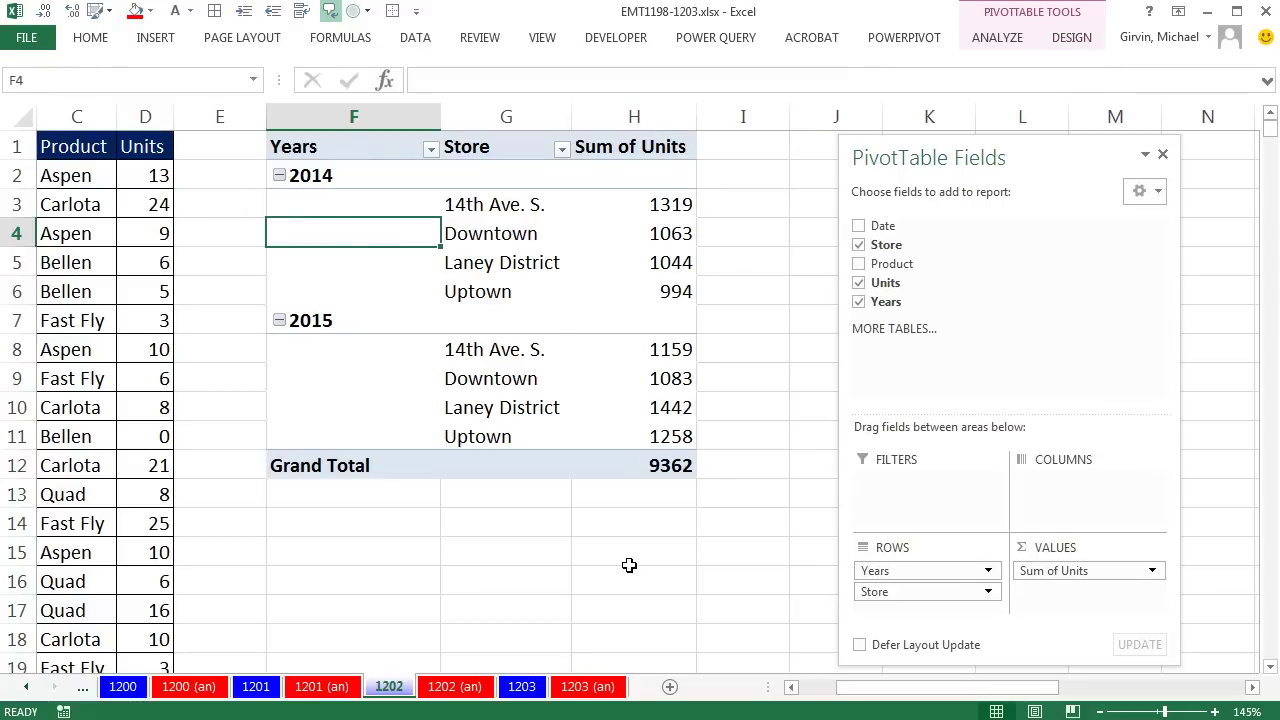
# - Format the Sum of Units values as Number with the 1000 separator and zero decimal places
pyautogui.click(646, 204)
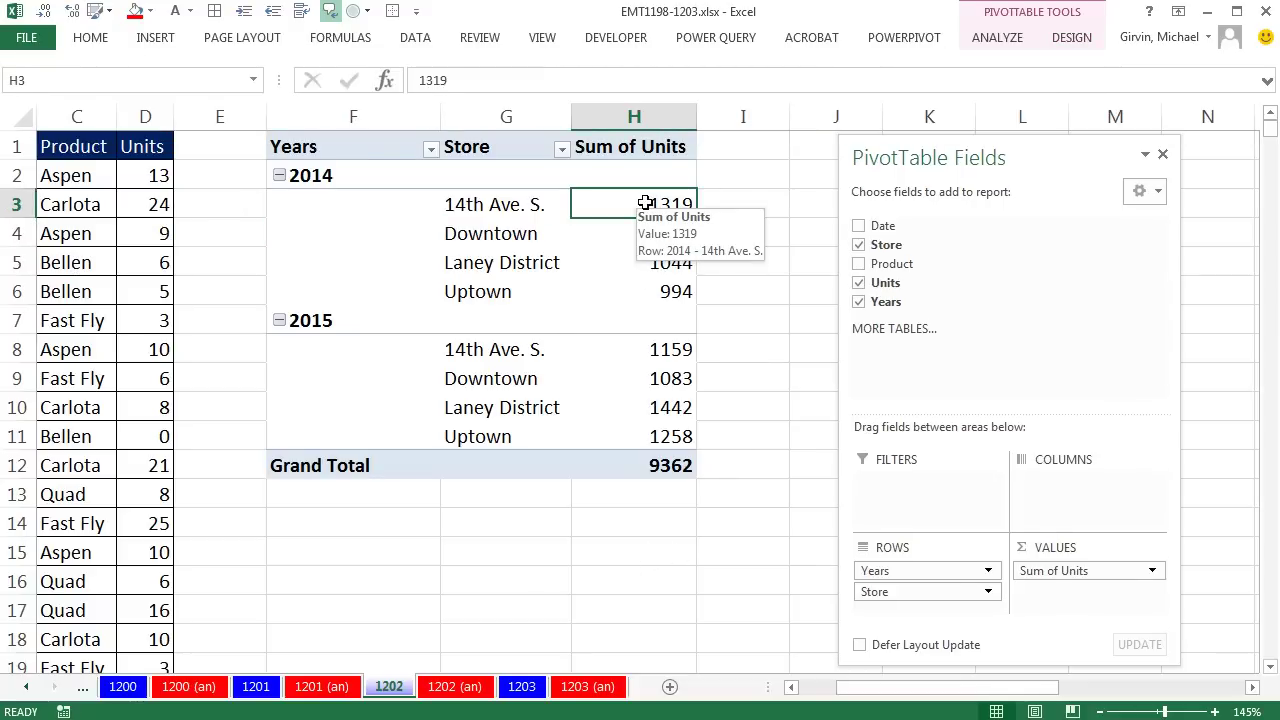
pyautogui.rightClick(646, 204)
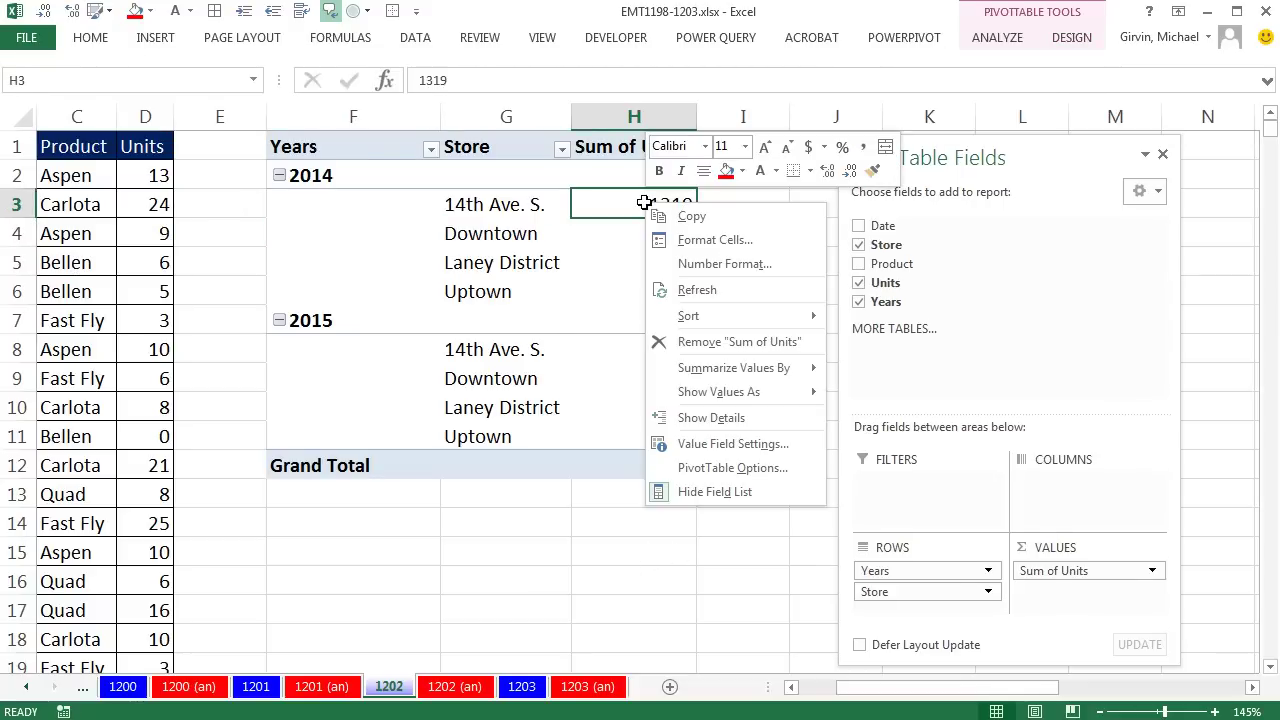
pyautogui.click(670, 268)
pyautogui.click(455, 127)
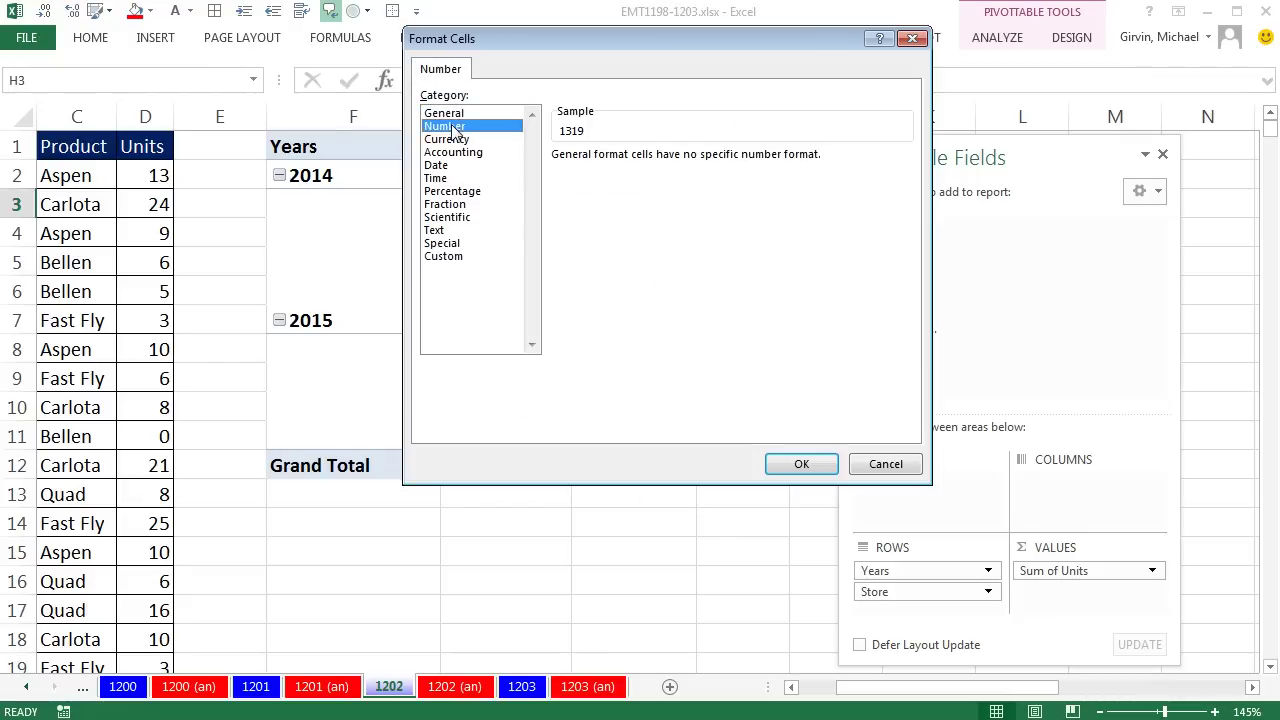
pyautogui.click(558, 182)
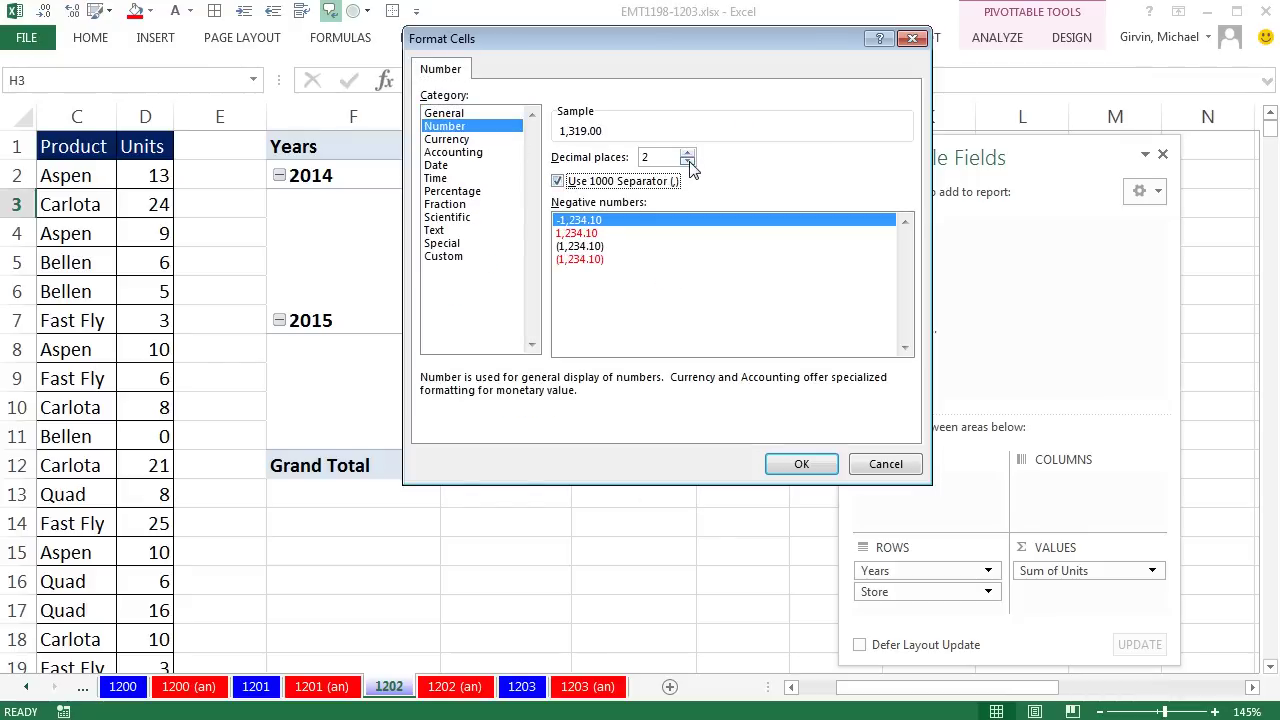
pyautogui.doubleClick(687, 162)
pyautogui.click(802, 470)
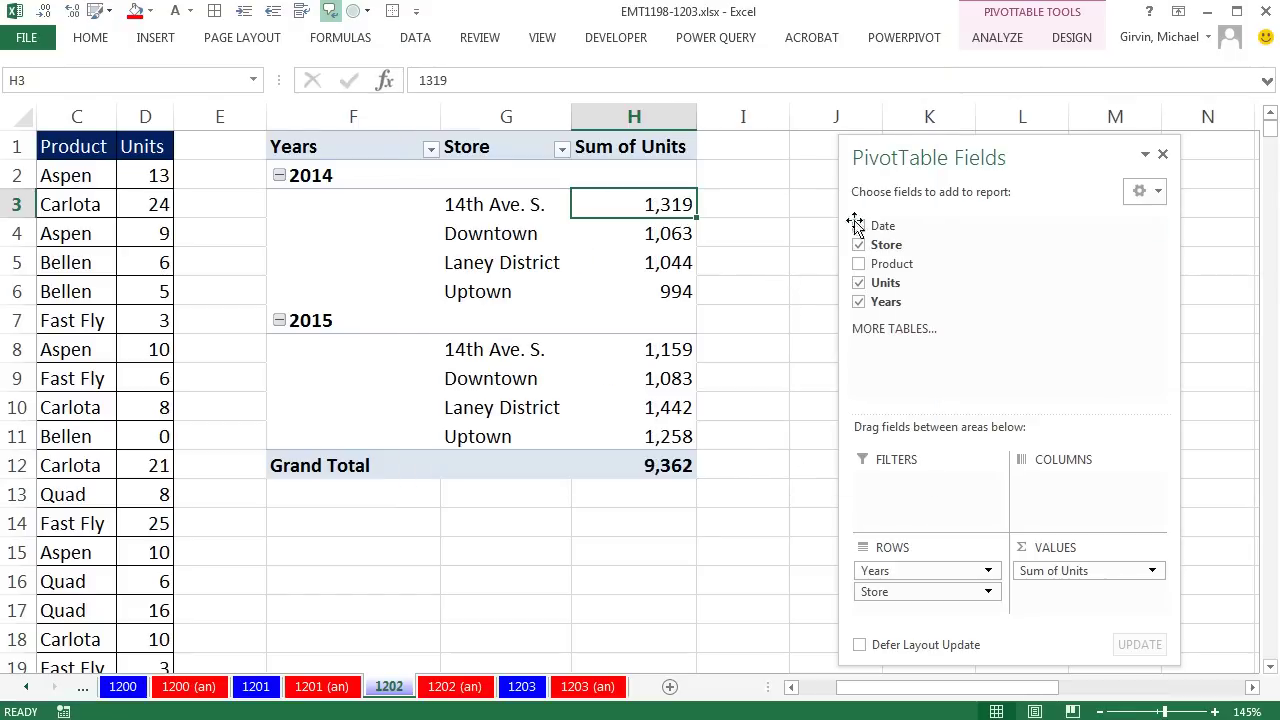
# - Enter the label "Hurdle:" in cell M1 and the value 1500 in M2
pyautogui.moveTo(985, 157); pyautogui.dragTo(923, 328)
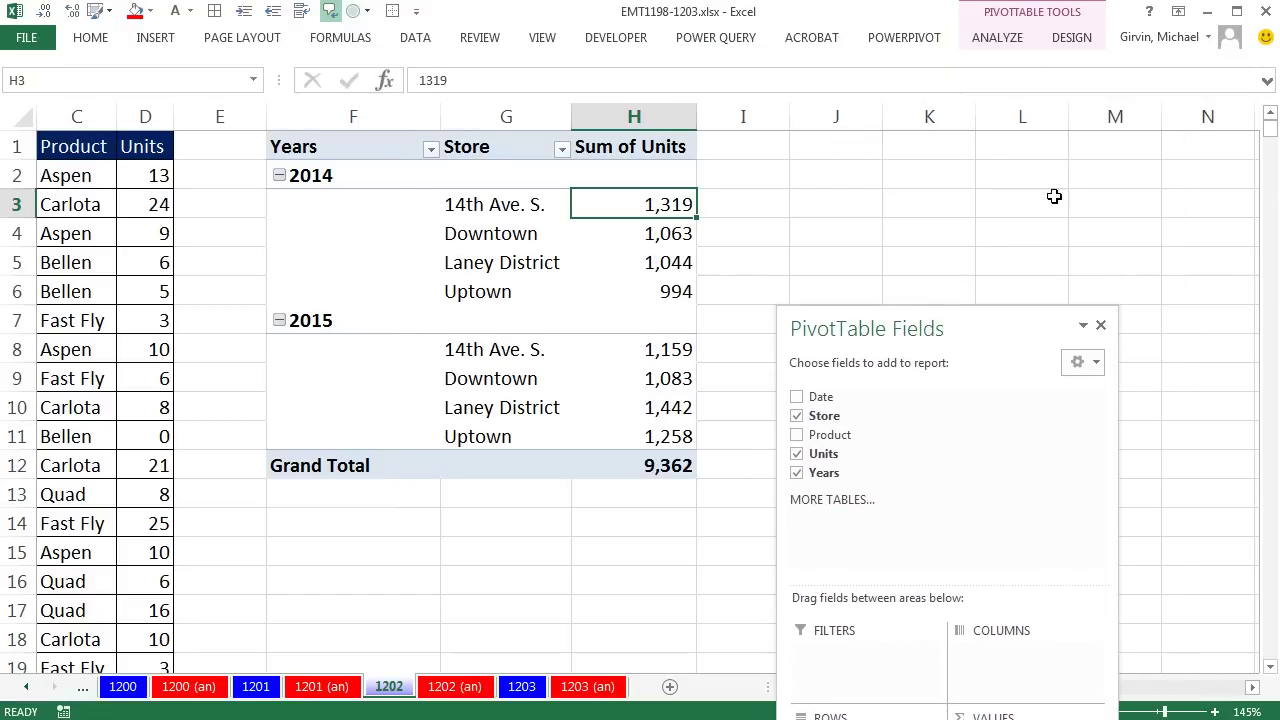
pyautogui.click(1097, 154)
pyautogui.write('Hurdle:')
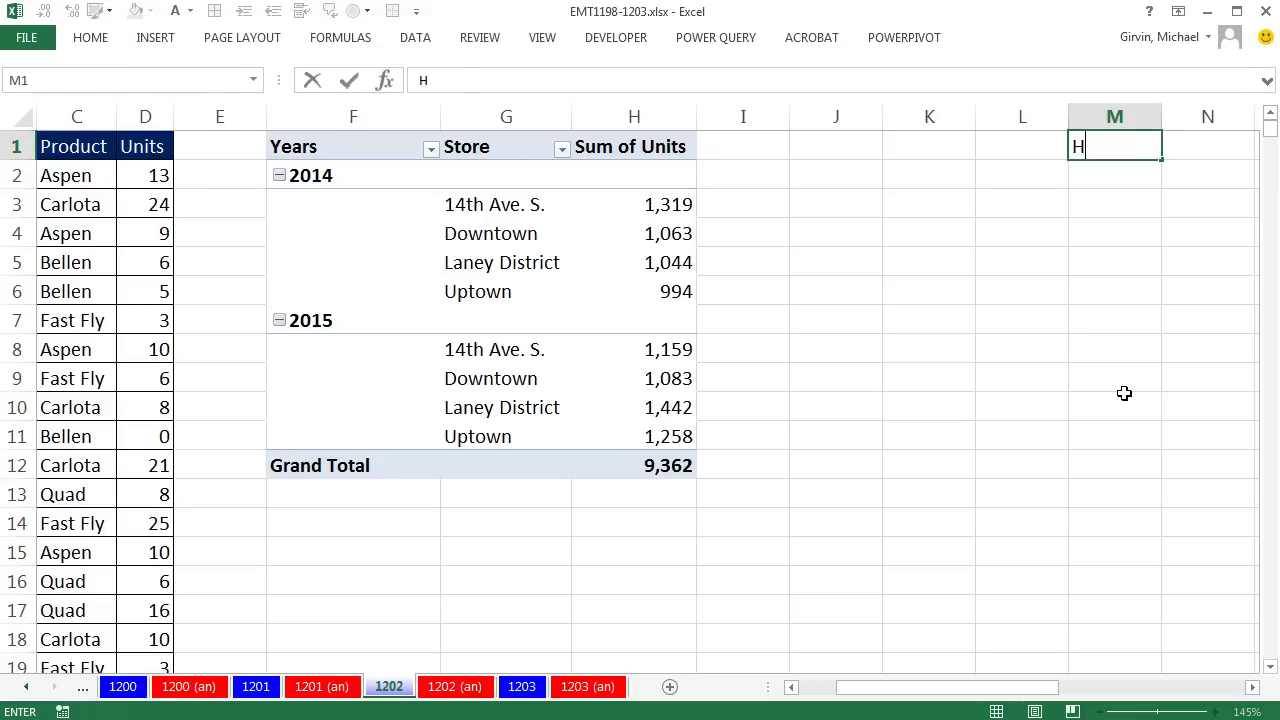
pyautogui.press('Return')
pyautogui.write('1500')
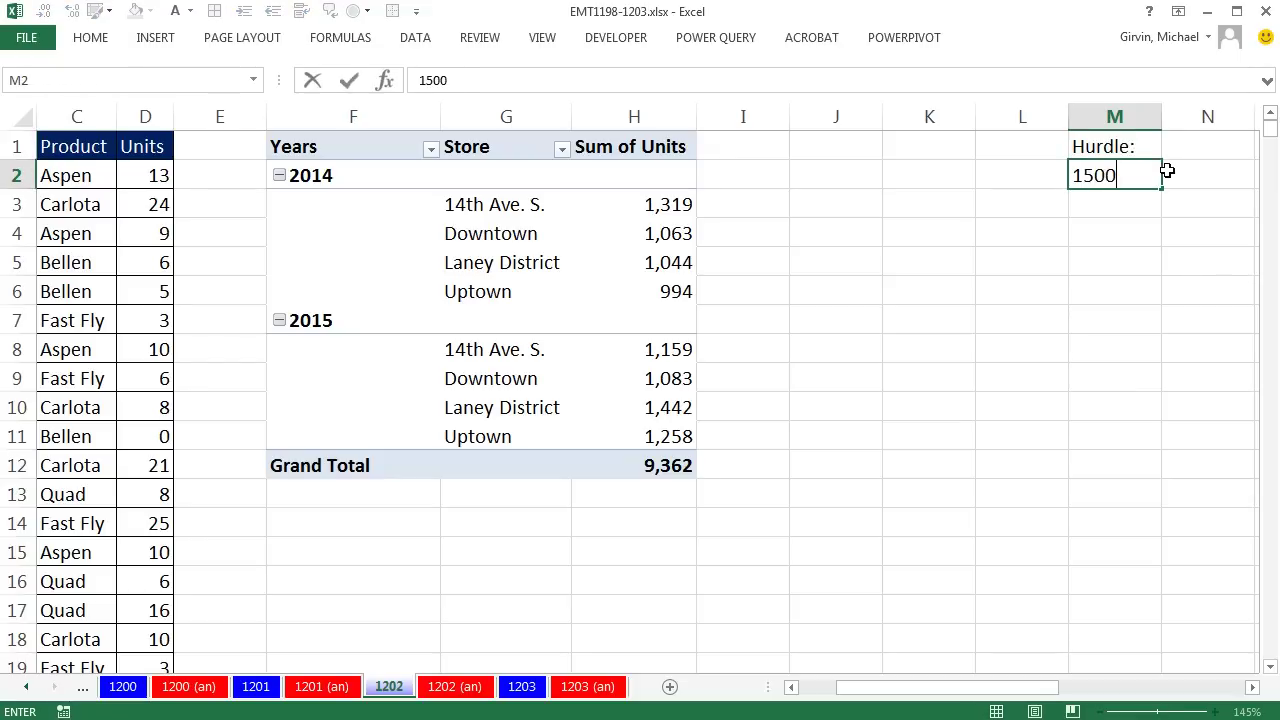
pyautogui.hotkey('ctrl', 'Return')
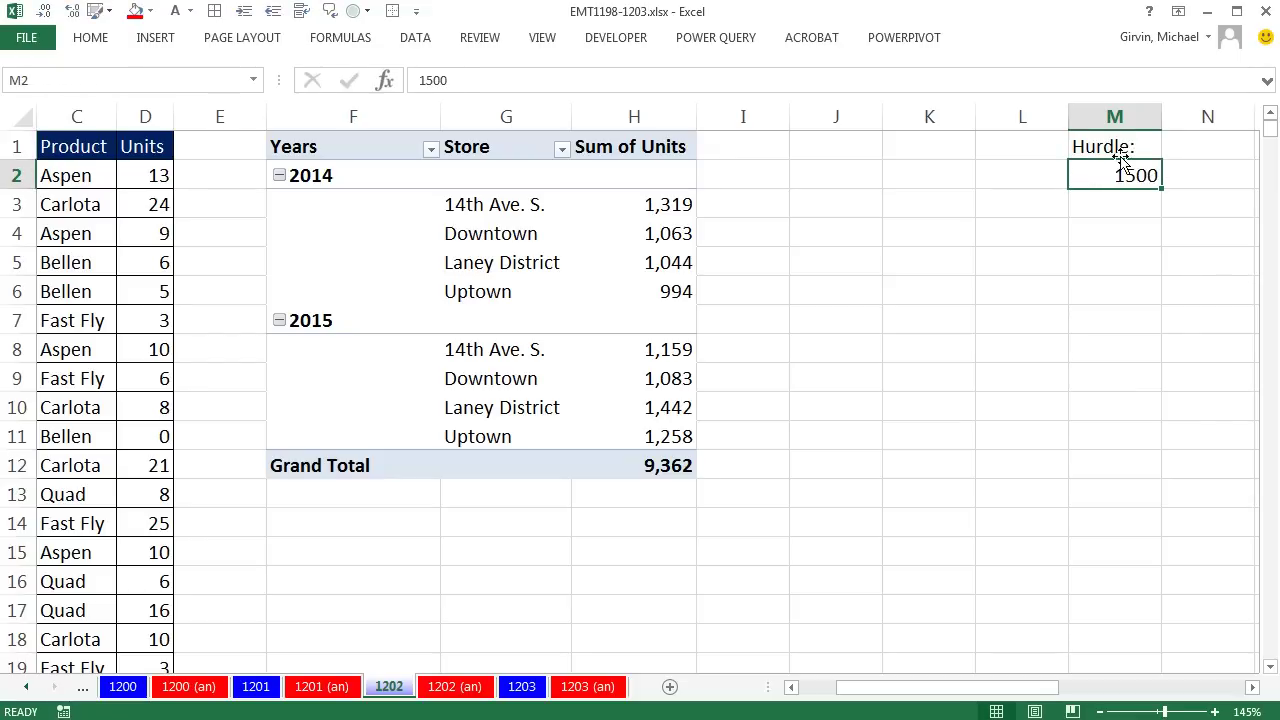
# - Format the Hurdle label in M1 with red fill and white font, and add all borders to M1 and M2
pyautogui.click(1118, 145)
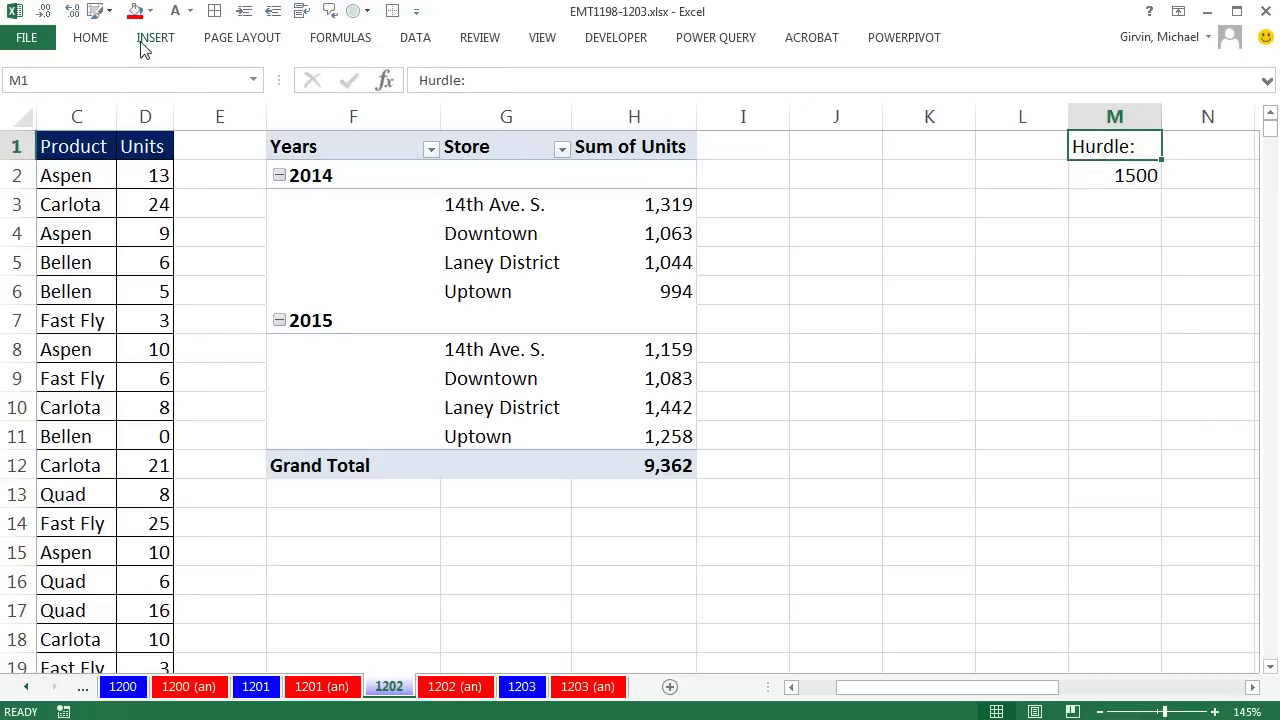
pyautogui.rightClick(1093, 147)
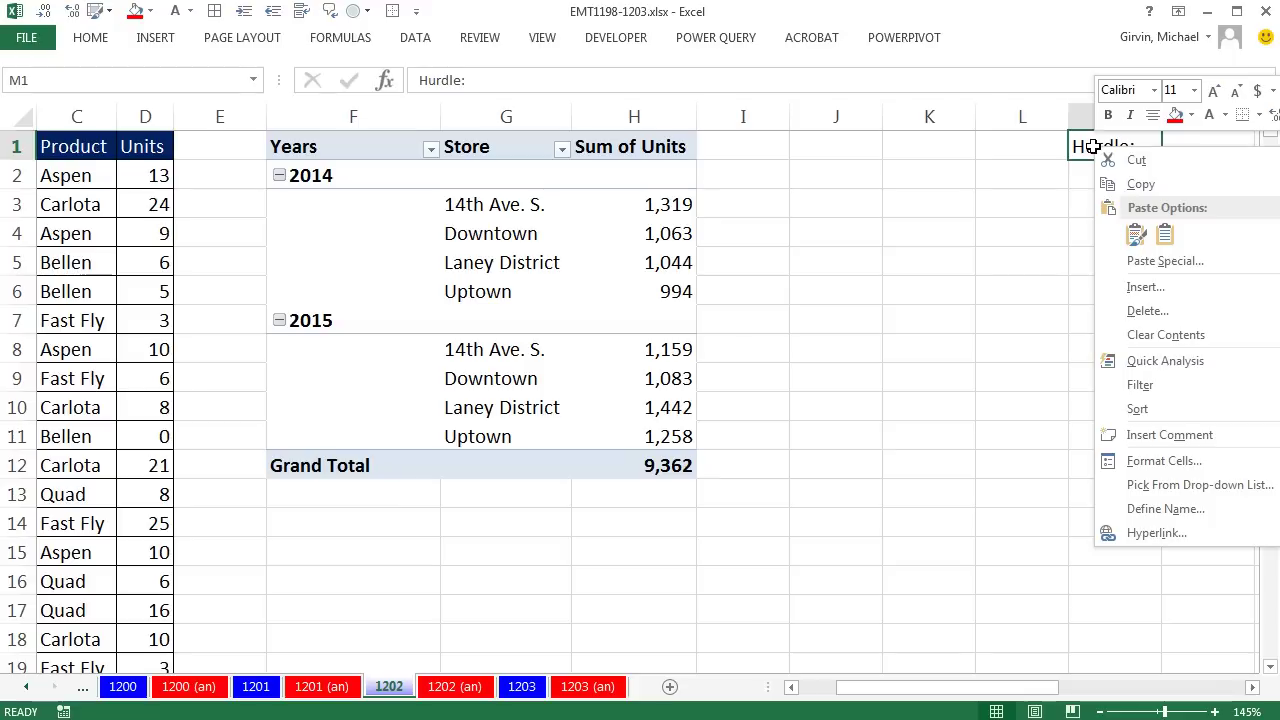
pyautogui.click(1176, 115)
pyautogui.click(1209, 116)
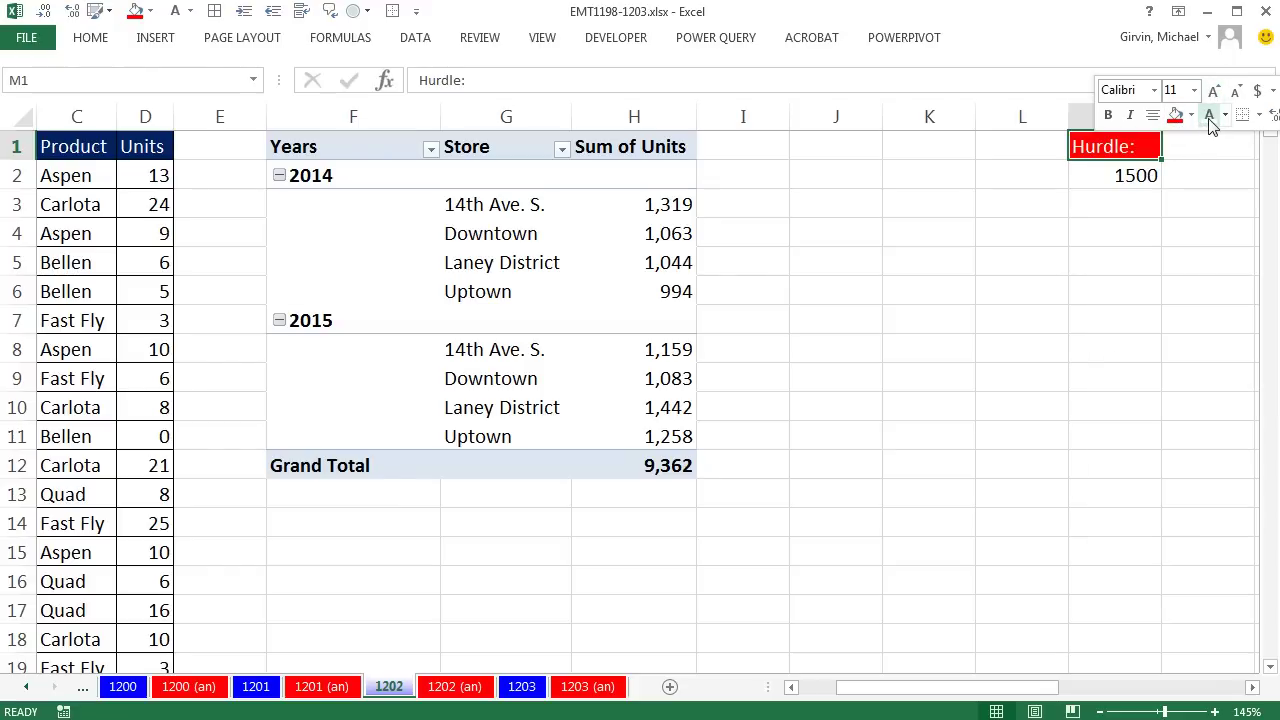
pyautogui.click(1259, 115)
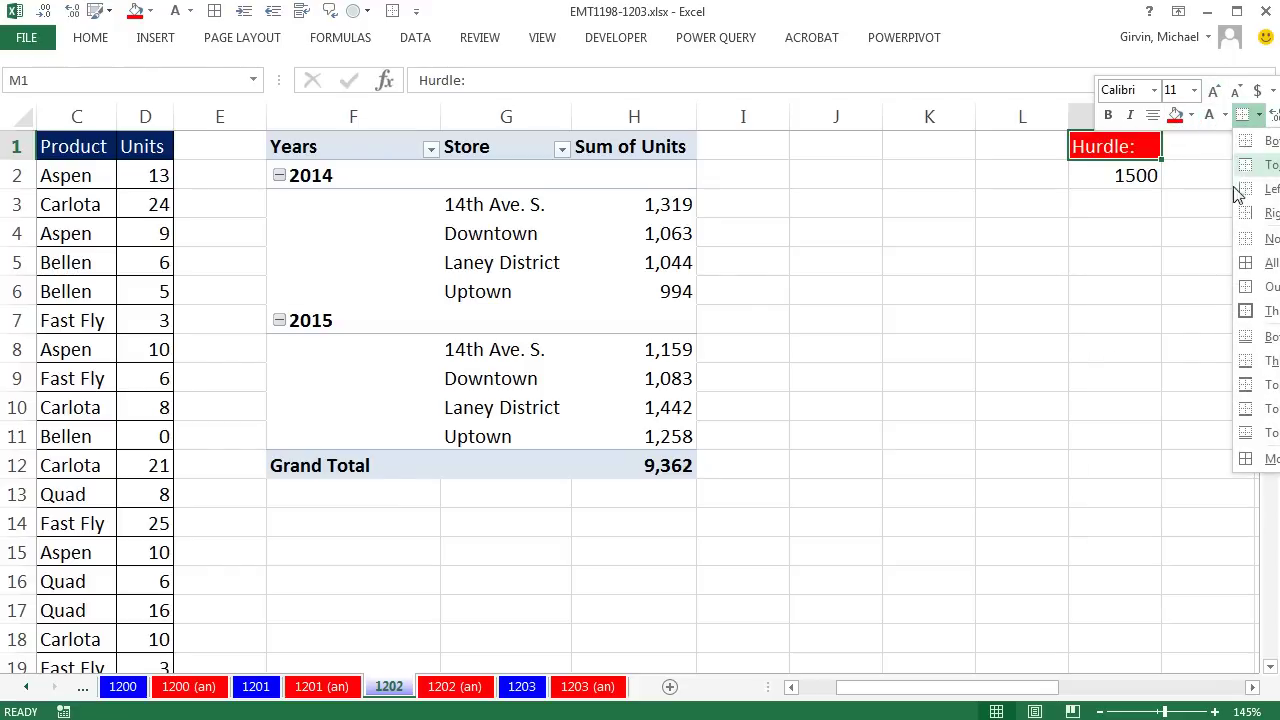
pyautogui.click(1245, 263)
pyautogui.click(1145, 177)
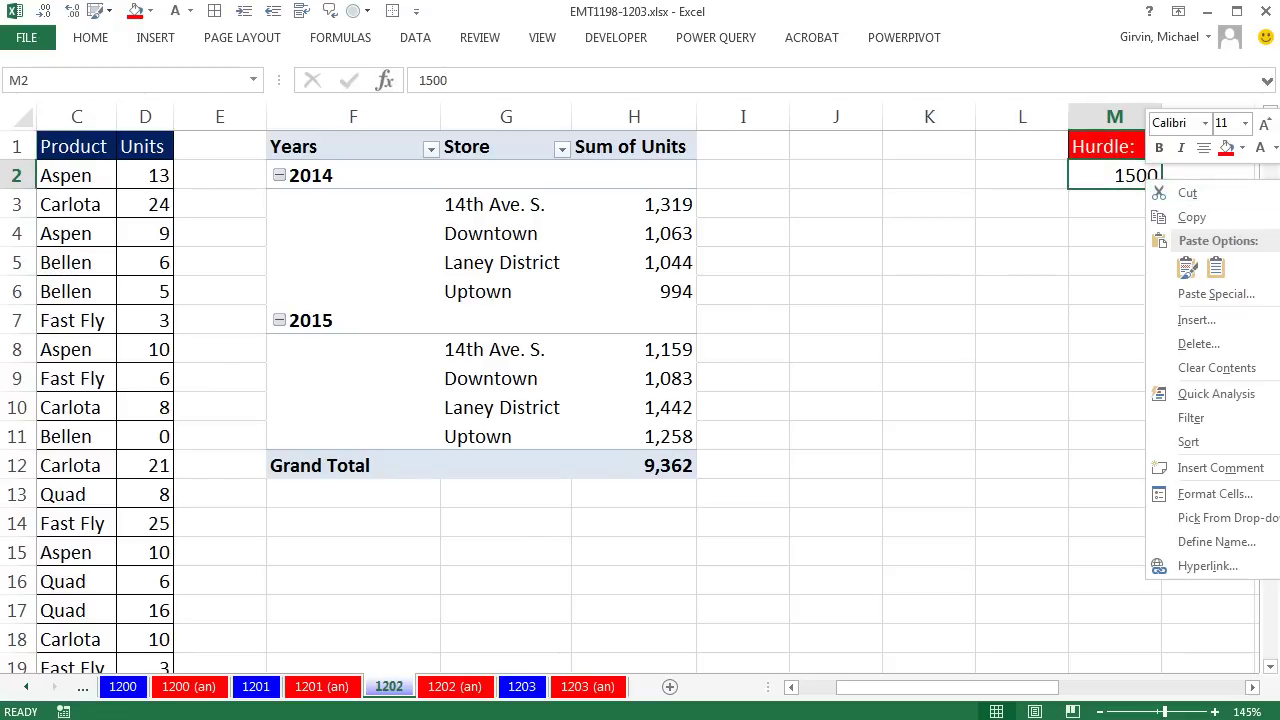
pyautogui.press('Escape')
pyautogui.click(1093, 255)
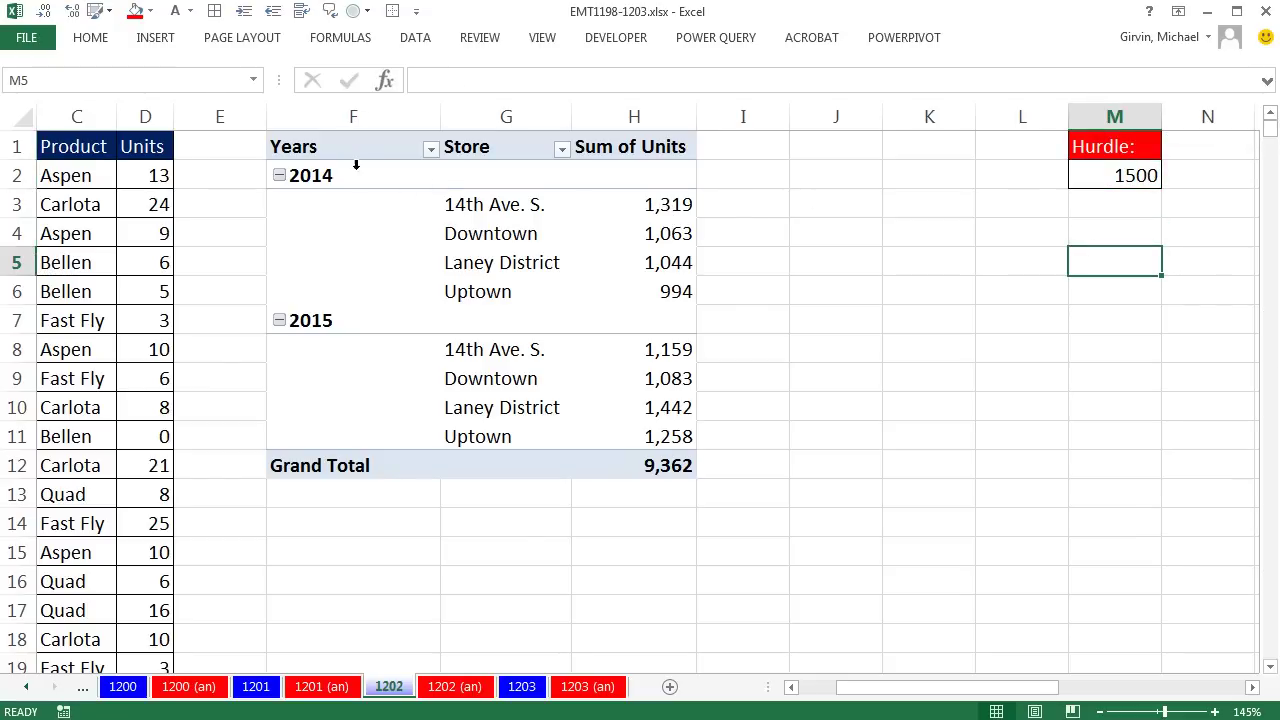
# - Move the Years field from the PivotTable's rows to its columns, keeping the field list clear of the hurdle cells
pyautogui.click(639, 207)
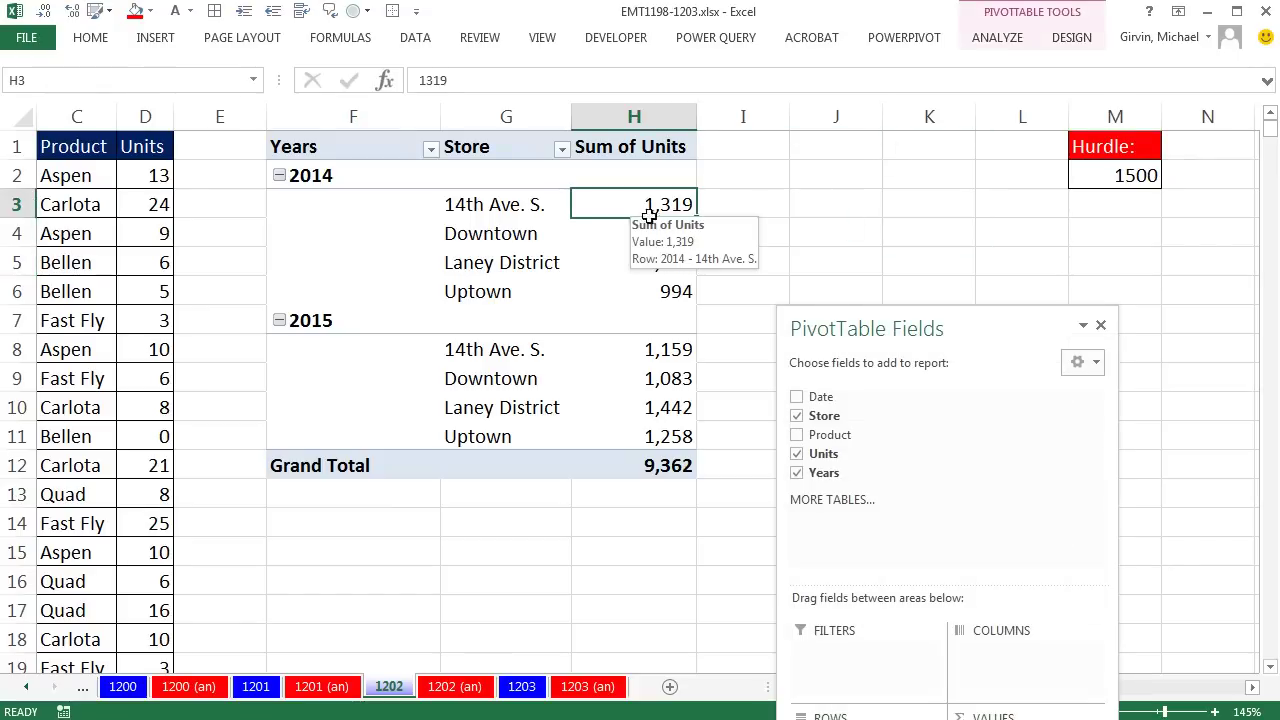
pyautogui.moveTo(969, 331); pyautogui.dragTo(981, 91)
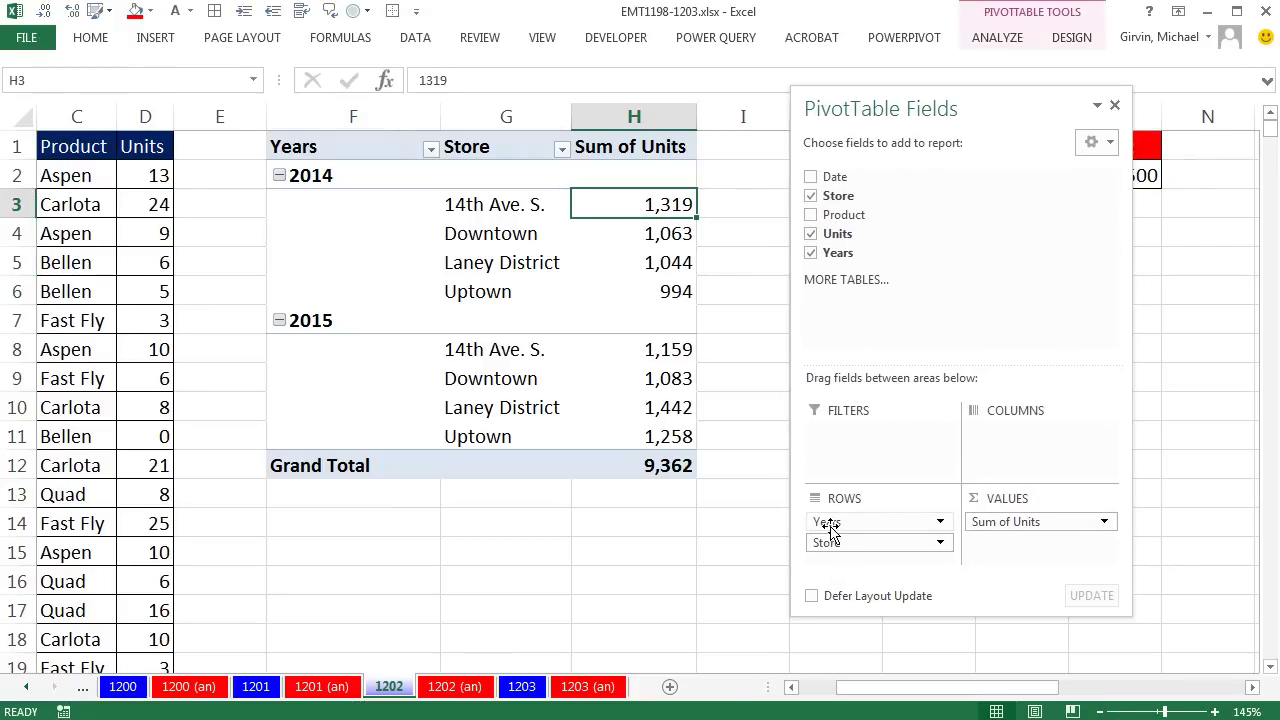
pyautogui.moveTo(829, 530); pyautogui.dragTo(1010, 440)
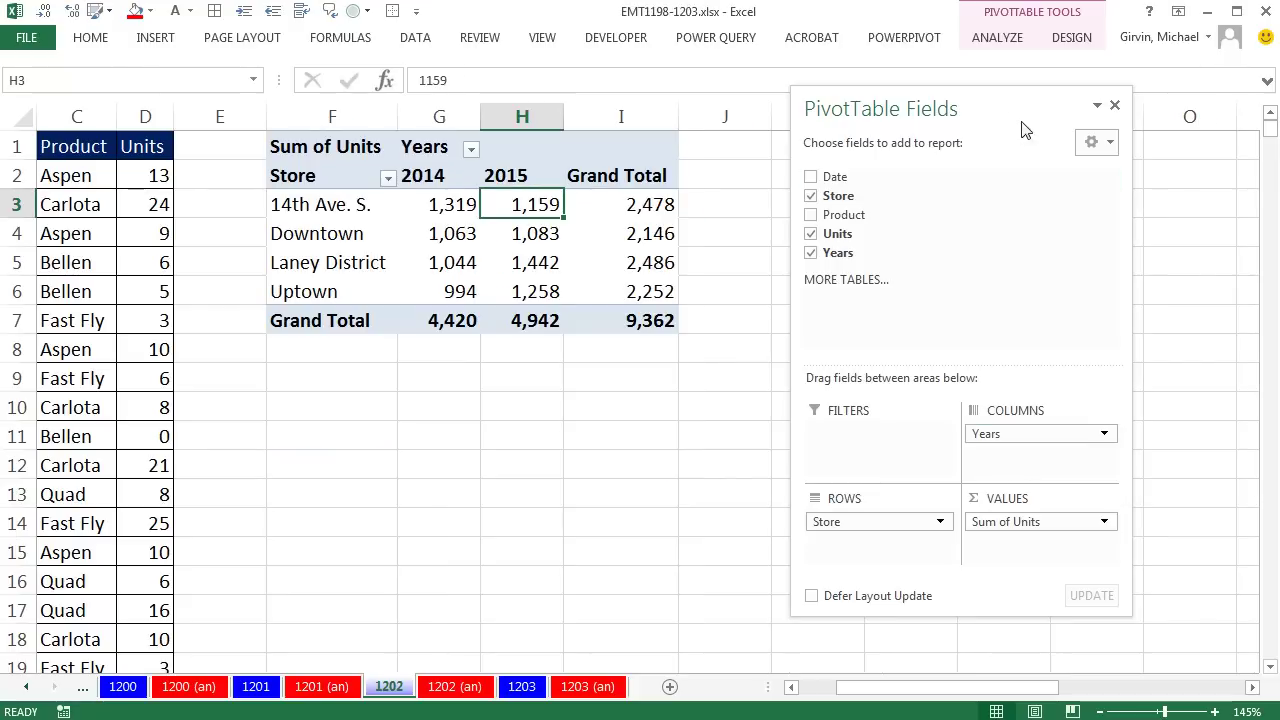
pyautogui.moveTo(1005, 105); pyautogui.dragTo(1106, 420)
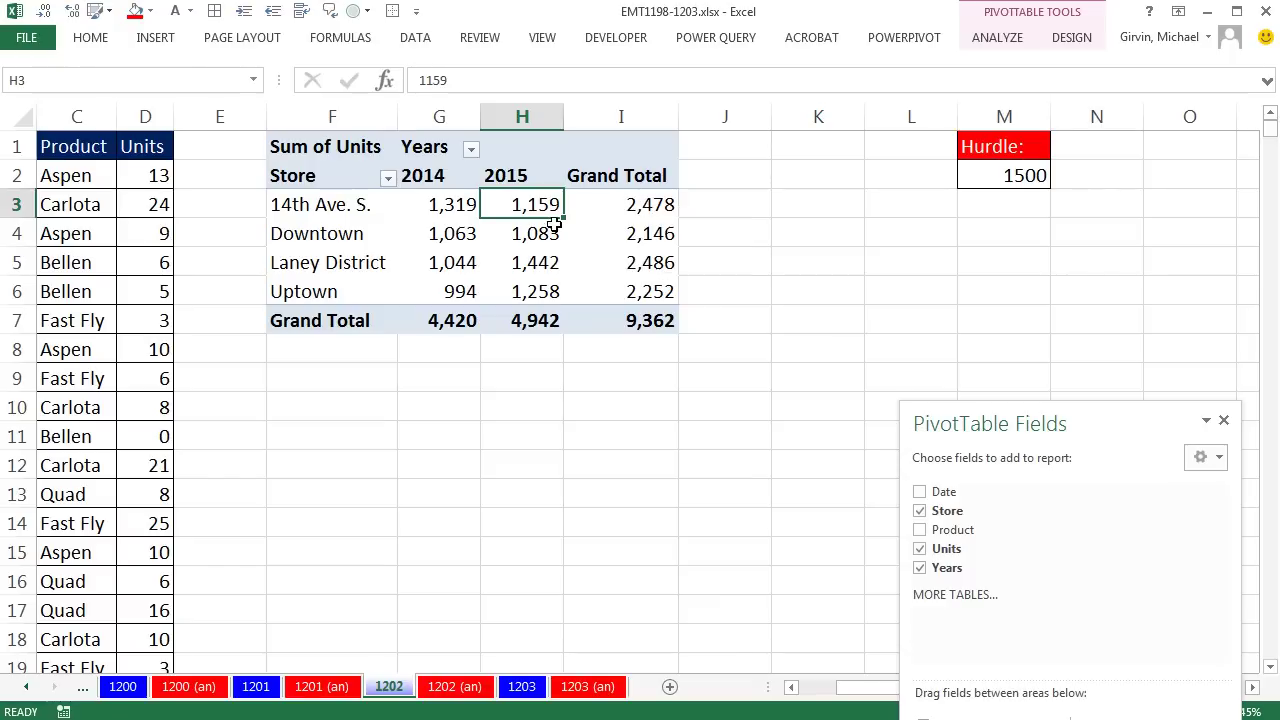
pyautogui.moveTo(504, 209)
pyautogui.click(90, 40)
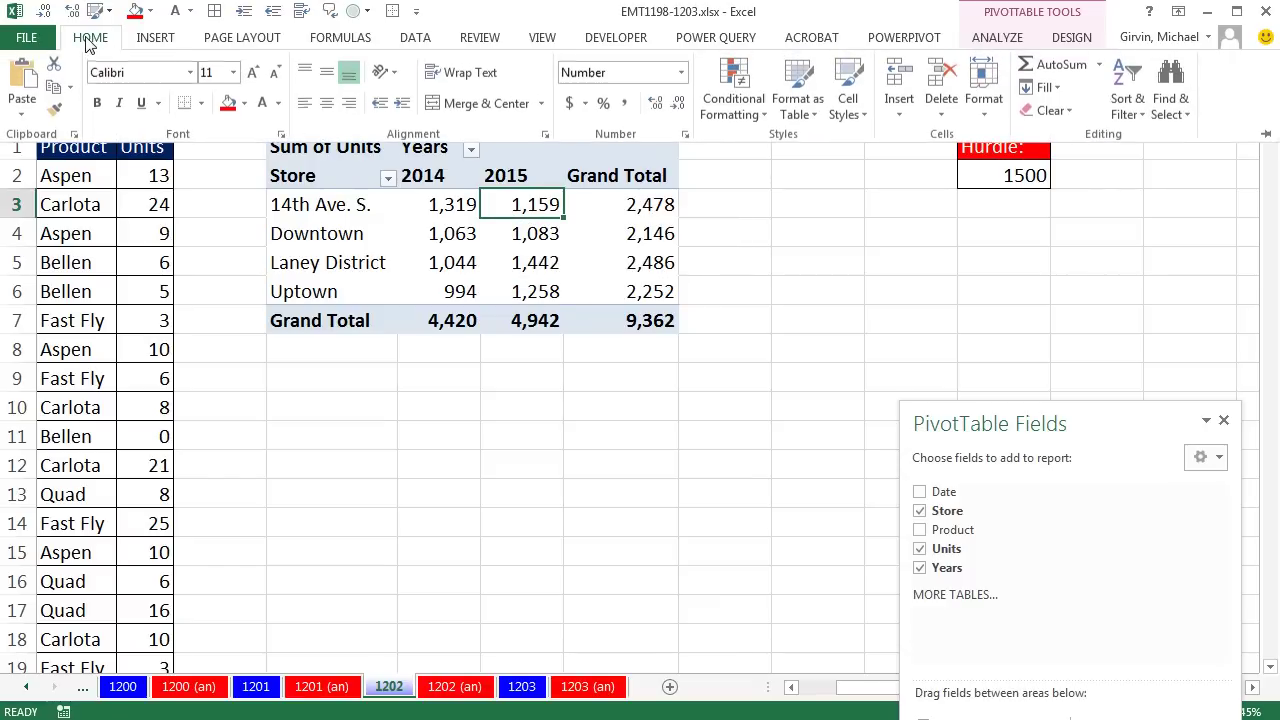
pyautogui.click(746, 118)
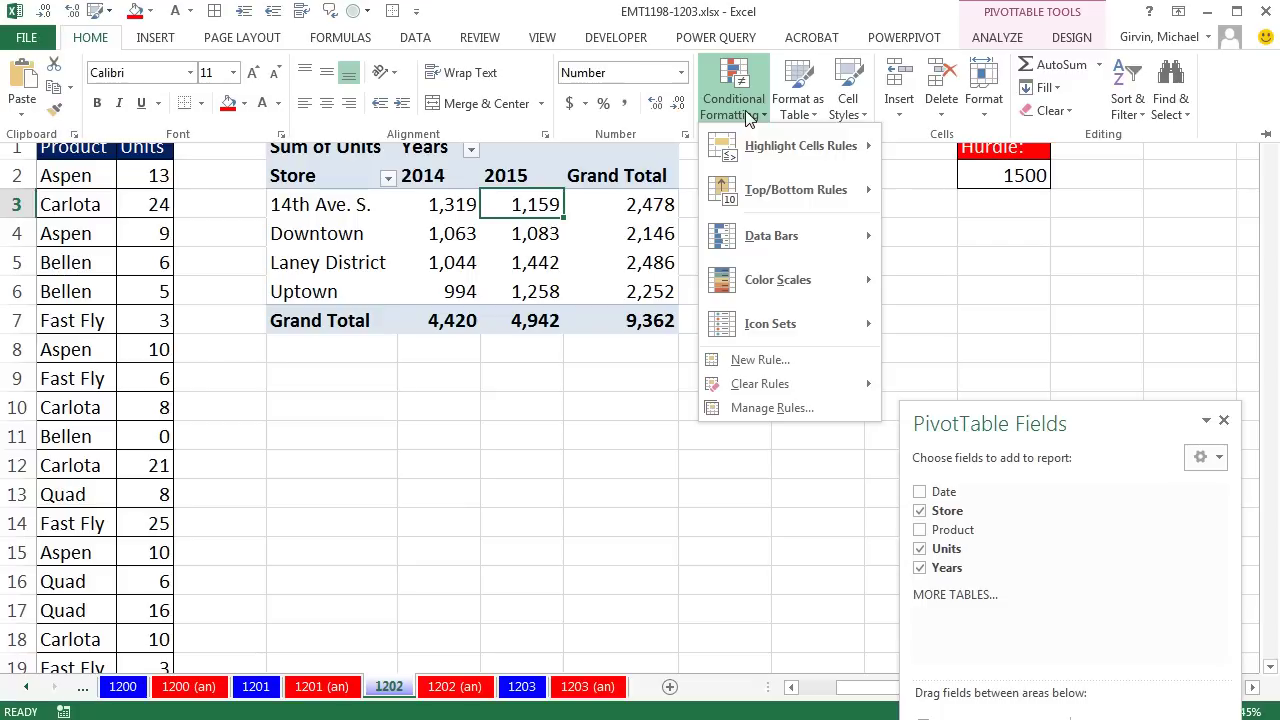
pyautogui.click(760, 360)
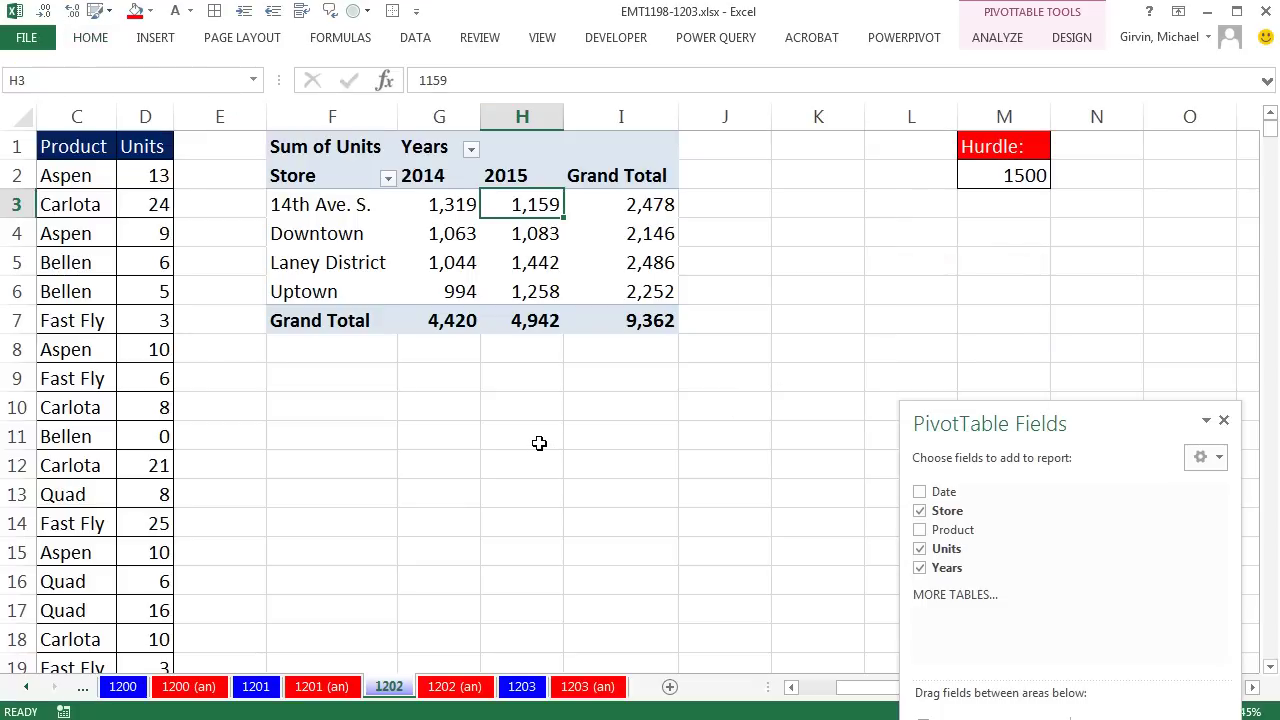
# - Start a new conditional formatting rule applied to all cells showing Sum of Units values for Store and Years
pyautogui.hotkey('alt', 'h')
pyautogui.press('l')
pyautogui.press('n')
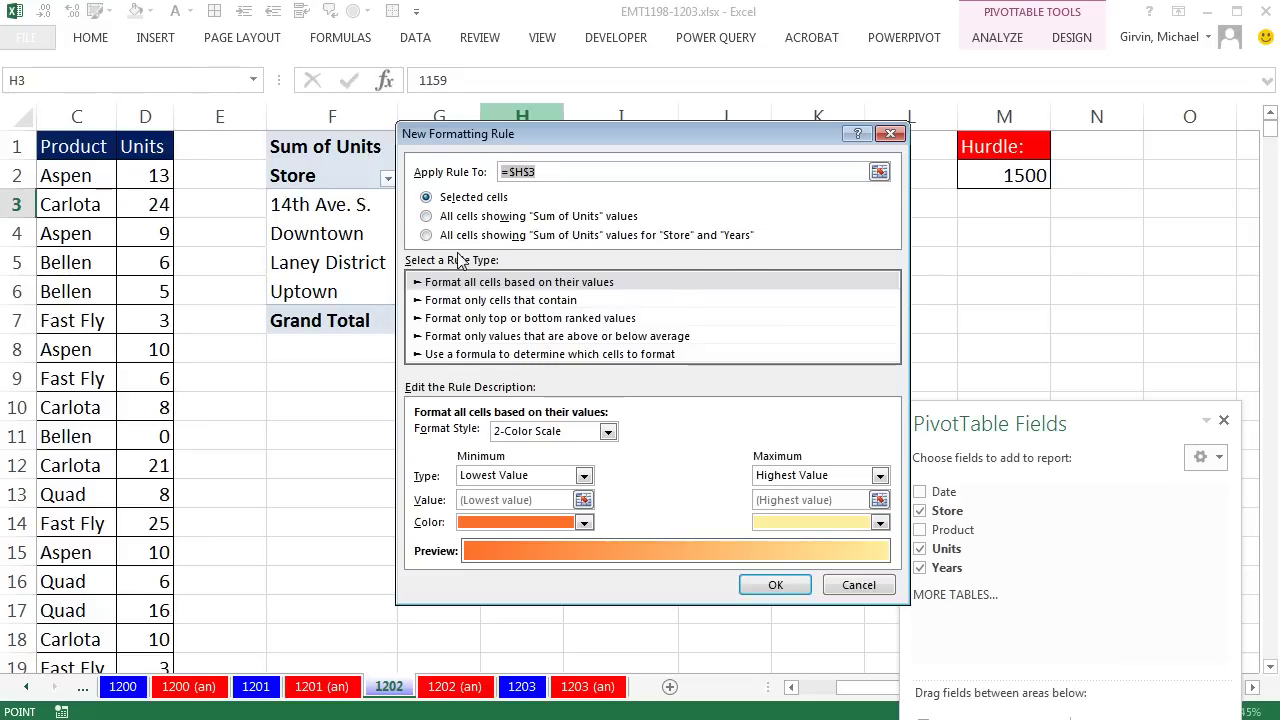
pyautogui.click(426, 236)
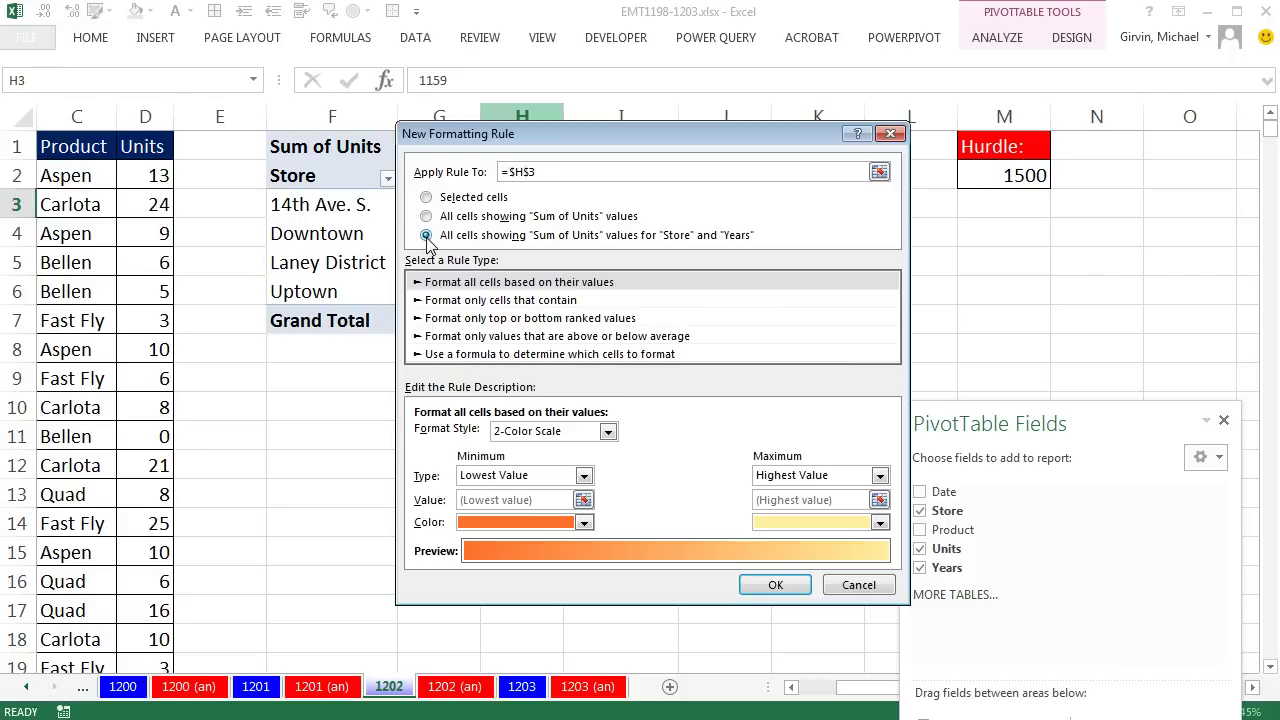
pyautogui.click(520, 282)
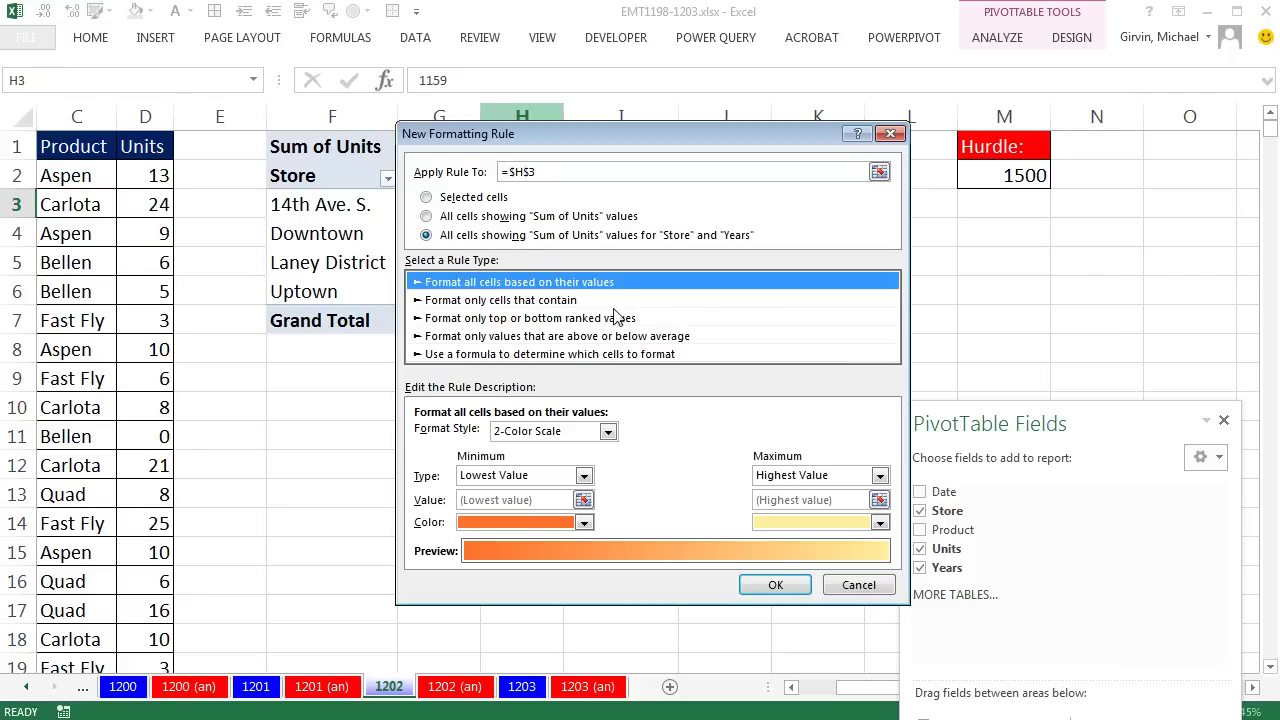
# - Make the rule format only cells whose value is greater than or equal to the hurdle in $M$2
pyautogui.click(452, 302)
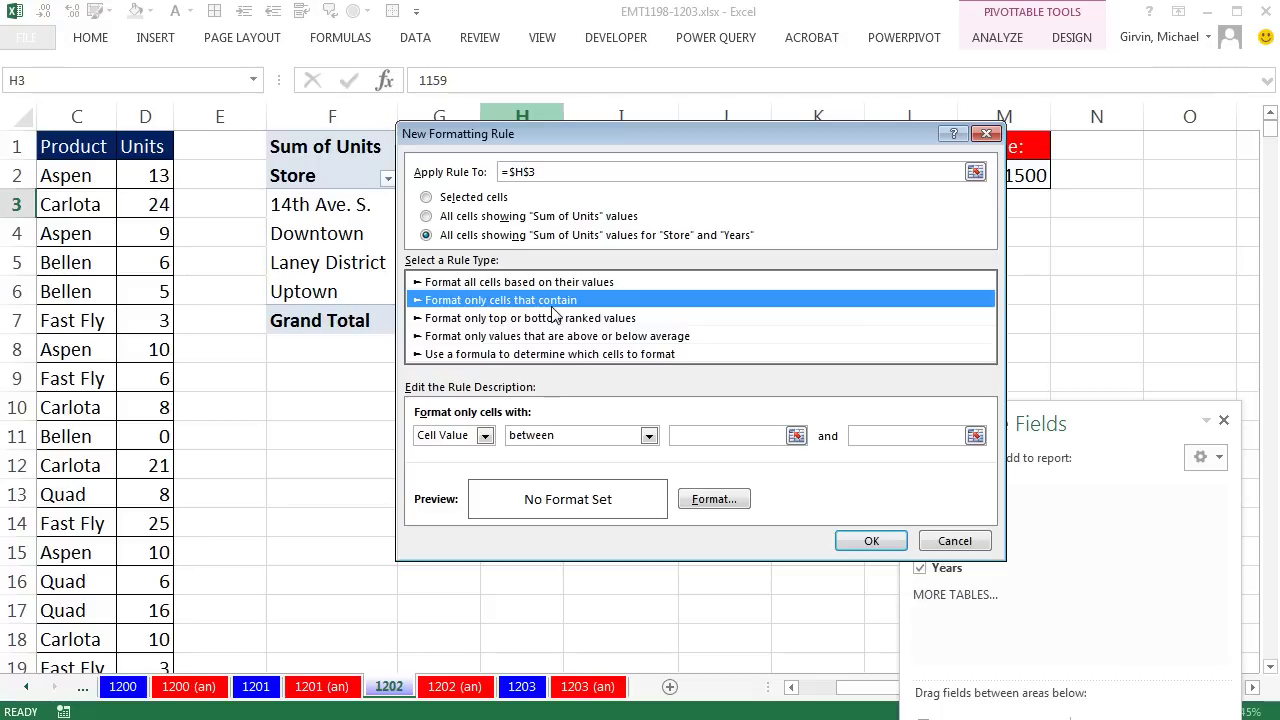
pyautogui.click(648, 436)
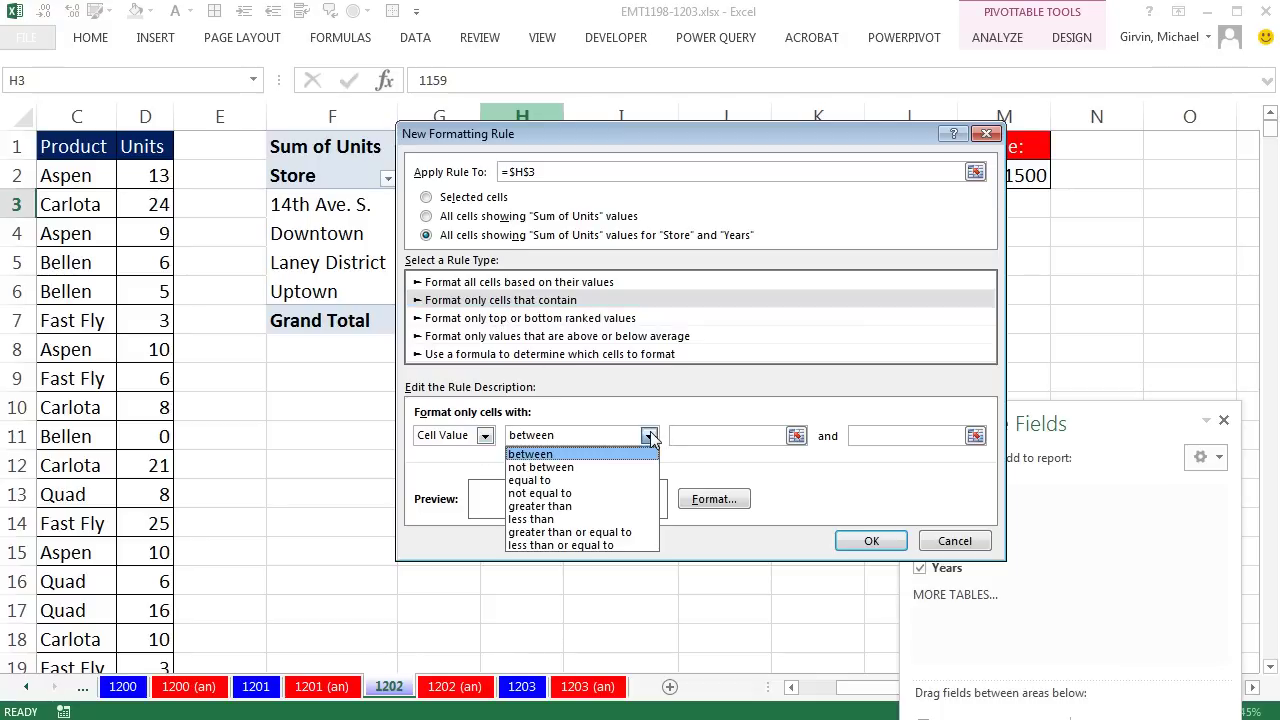
pyautogui.click(590, 533)
pyautogui.click(743, 441)
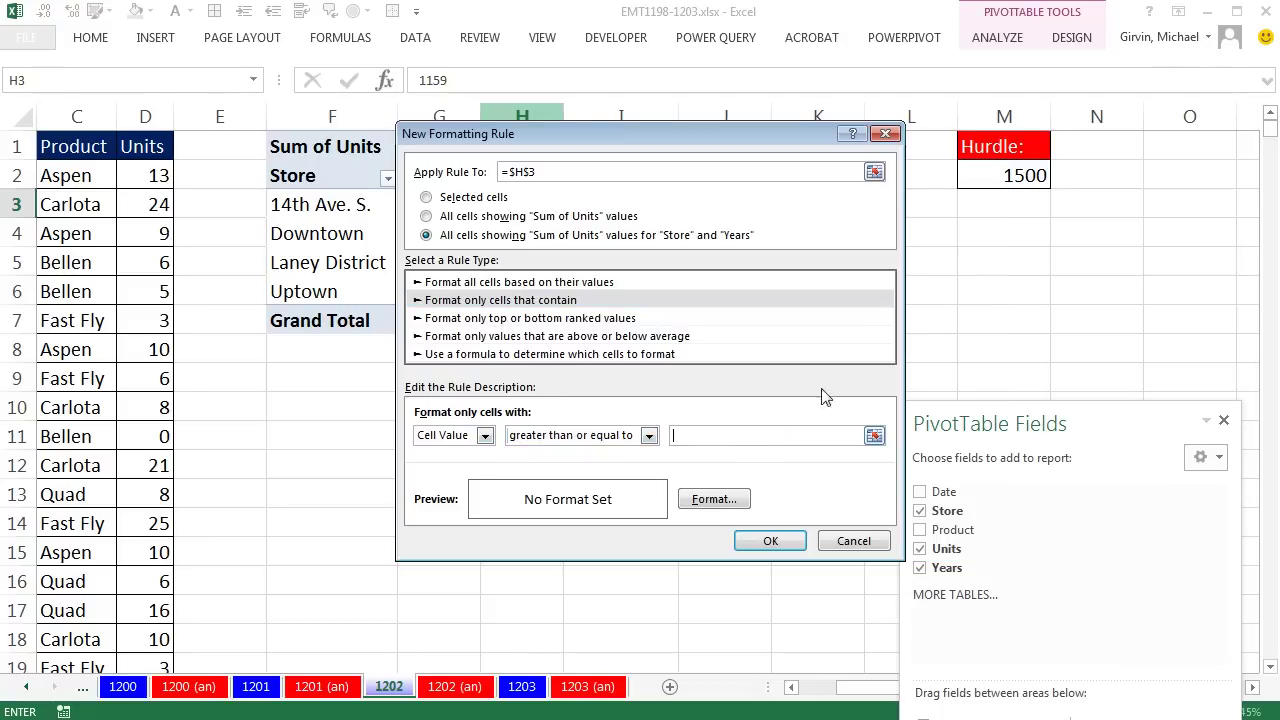
pyautogui.click(1002, 175)
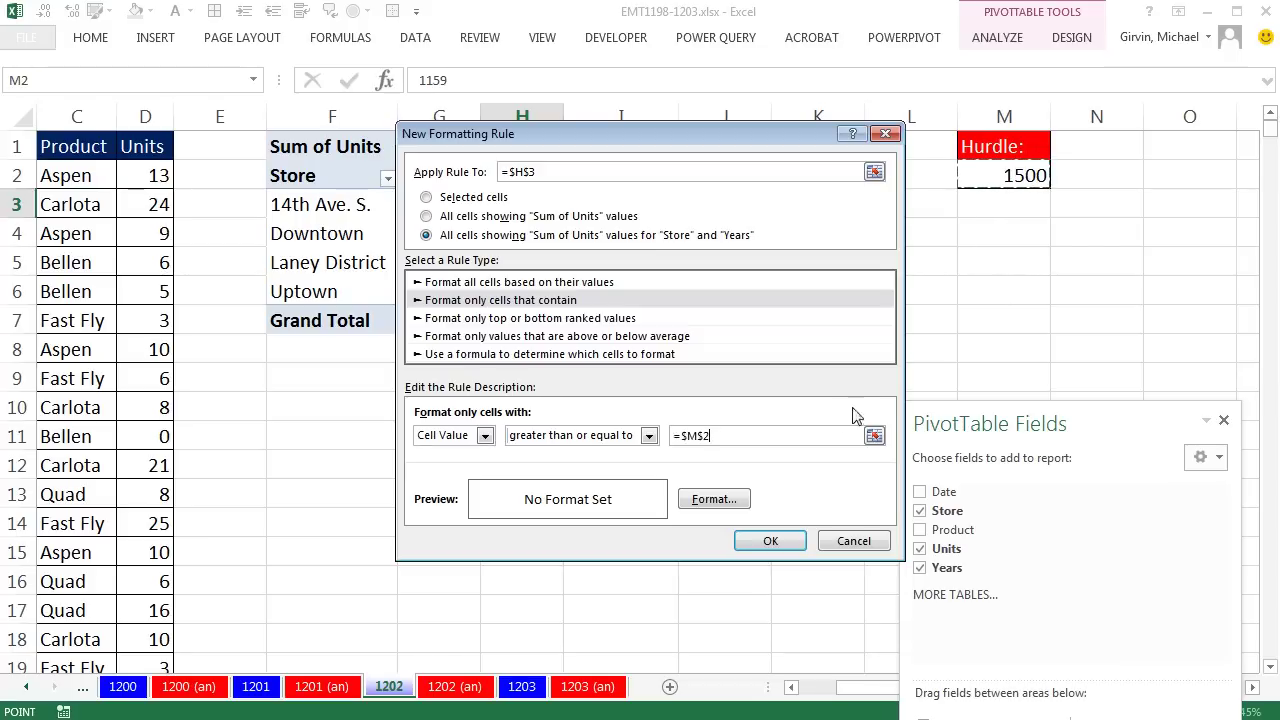
# - Give the rule's format a green fill and white font, and apply the rule to the PivotTable
pyautogui.click(724, 502)
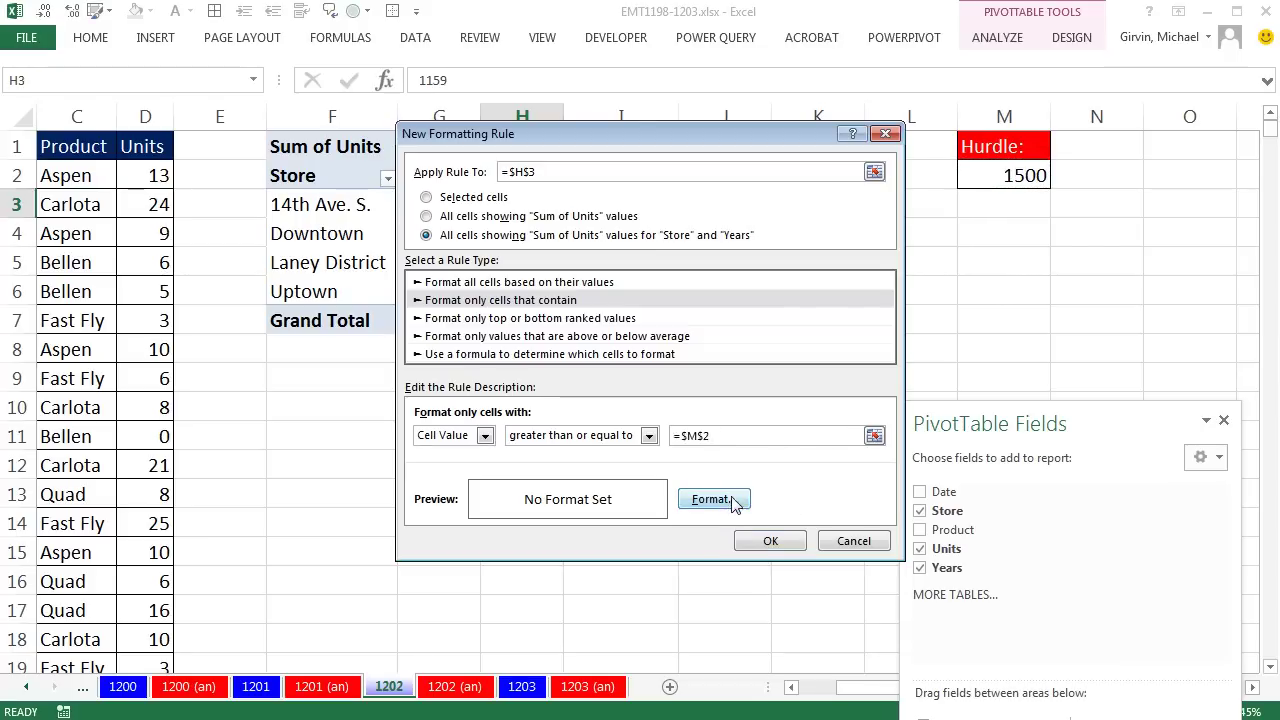
pyautogui.click(716, 500)
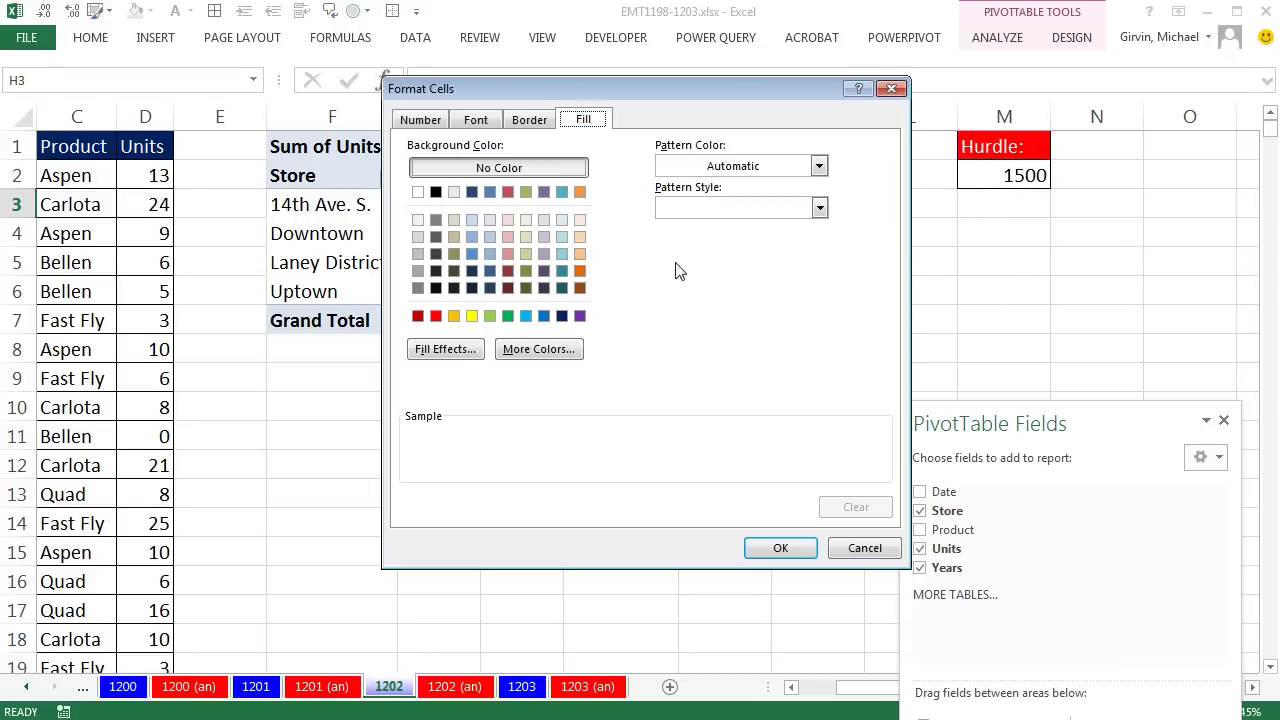
pyautogui.click(507, 316)
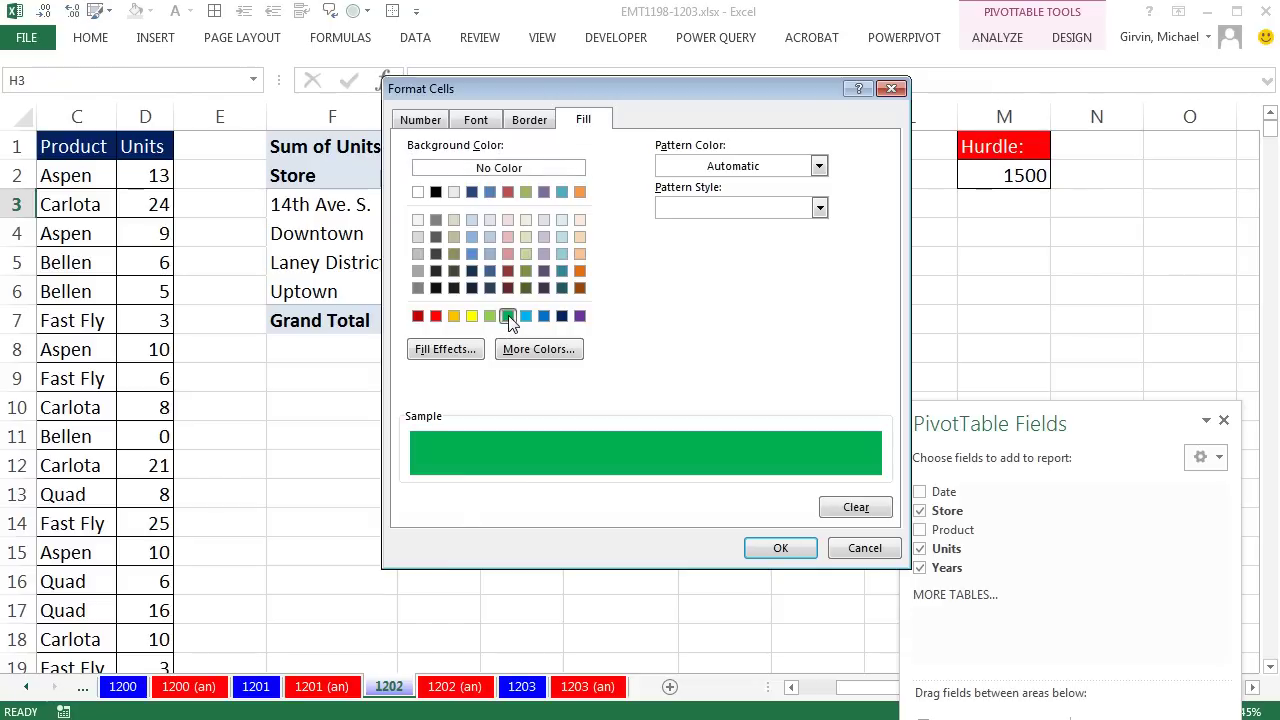
pyautogui.click(476, 120)
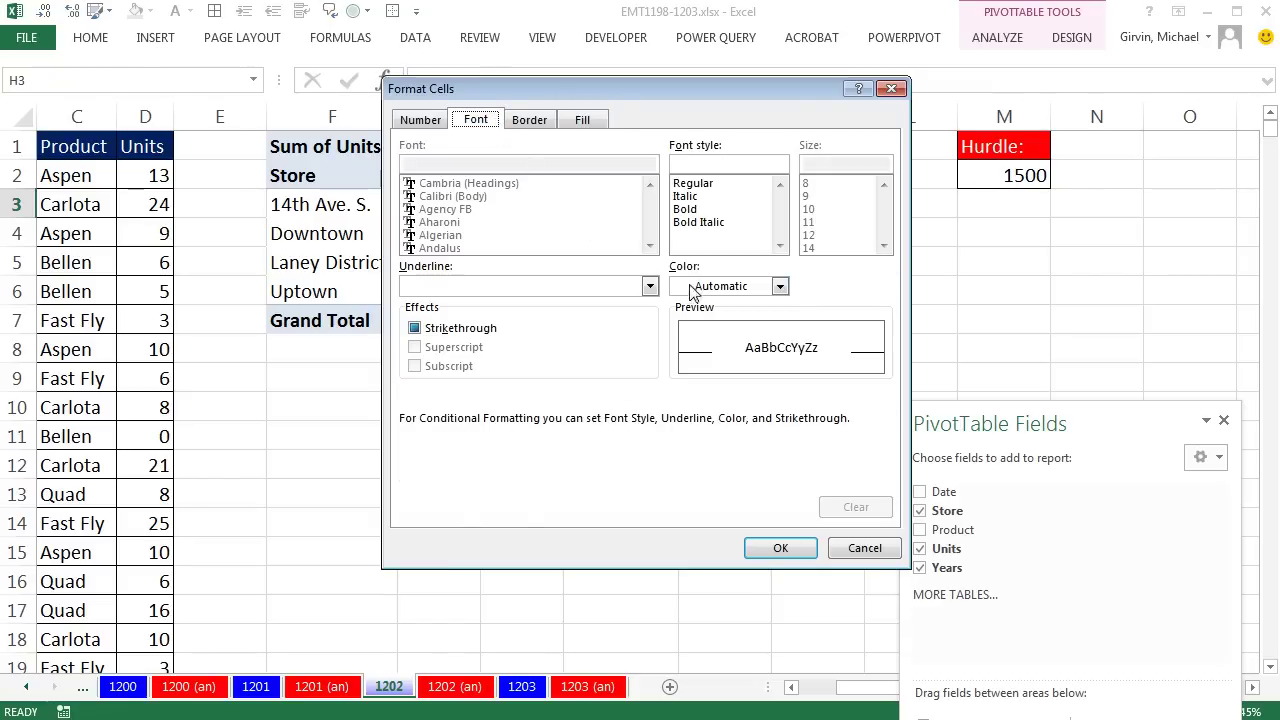
pyautogui.click(780, 286)
pyautogui.click(686, 360)
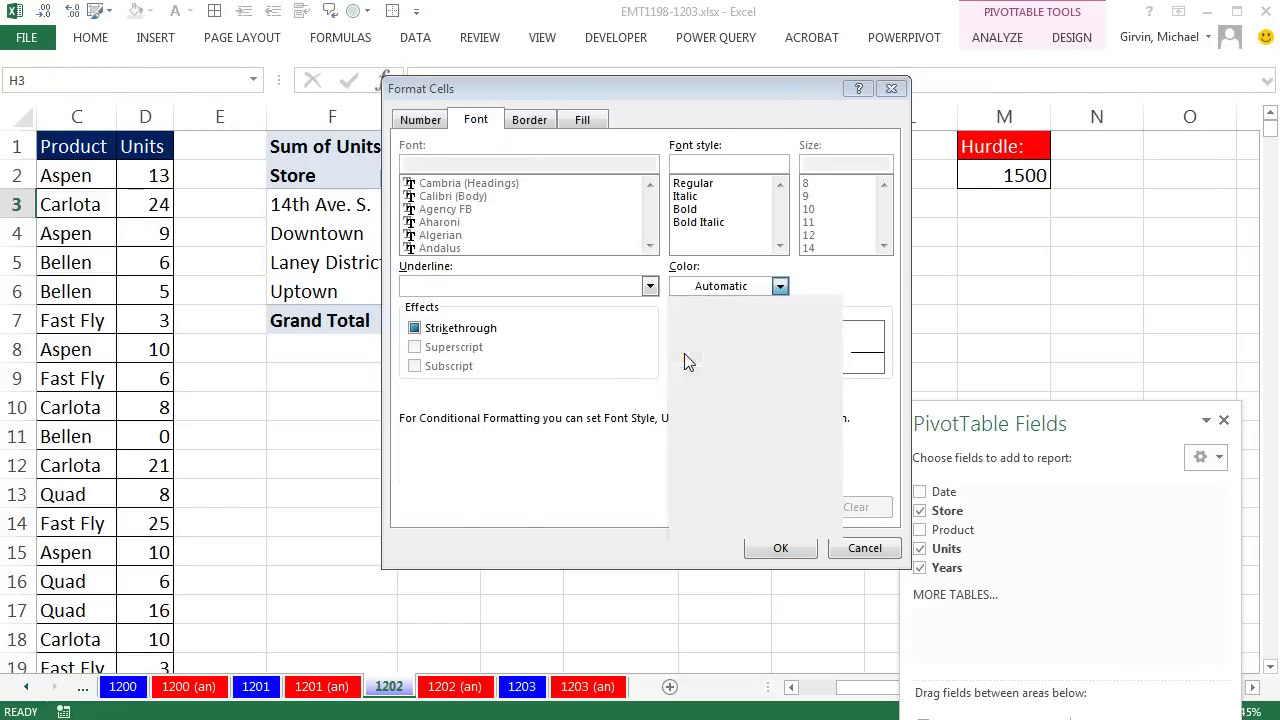
pyautogui.click(781, 551)
pyautogui.click(774, 546)
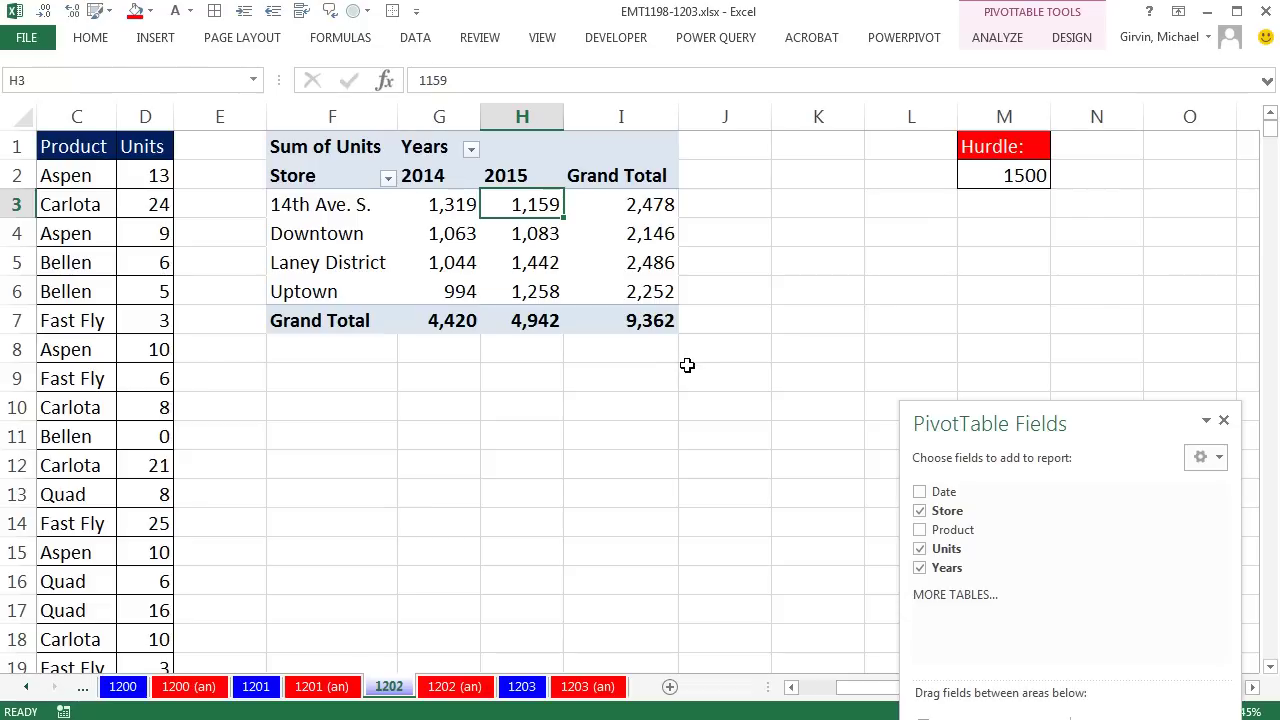
# - Test the highlighting by setting the hurdle in M2 to 1400 and finally to 1300
pyautogui.click(1004, 178)
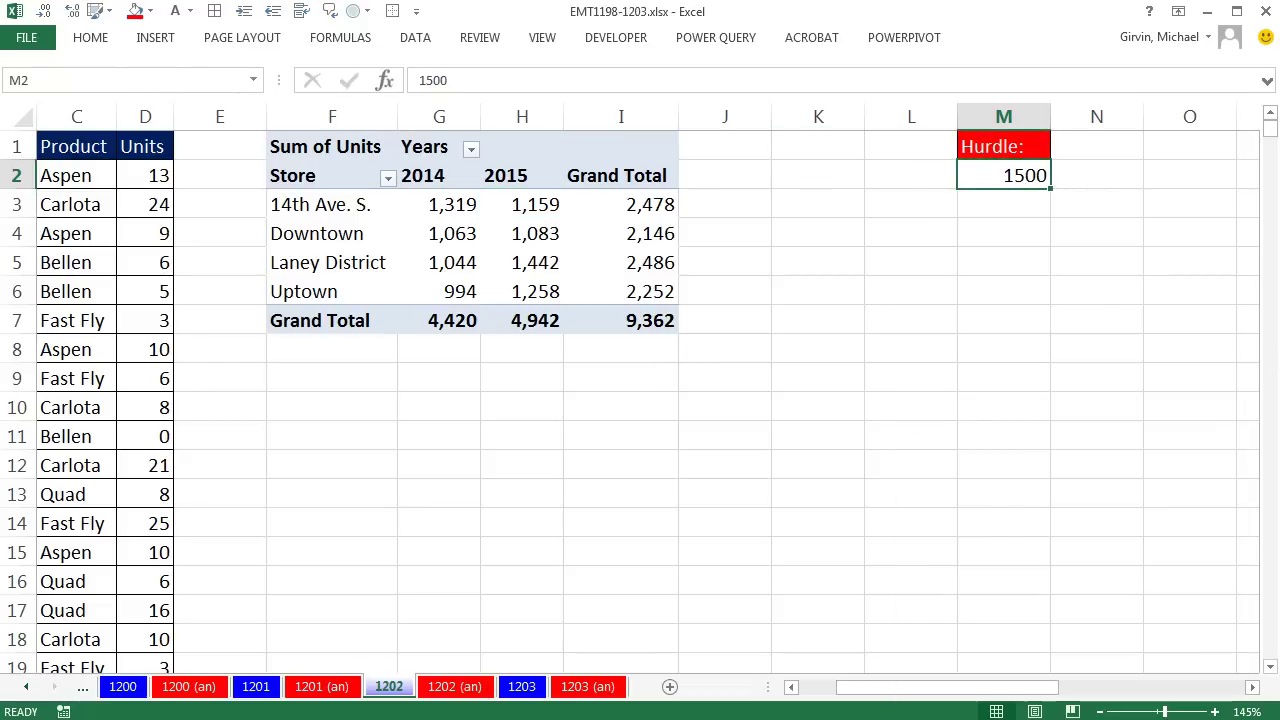
pyautogui.write('1400')
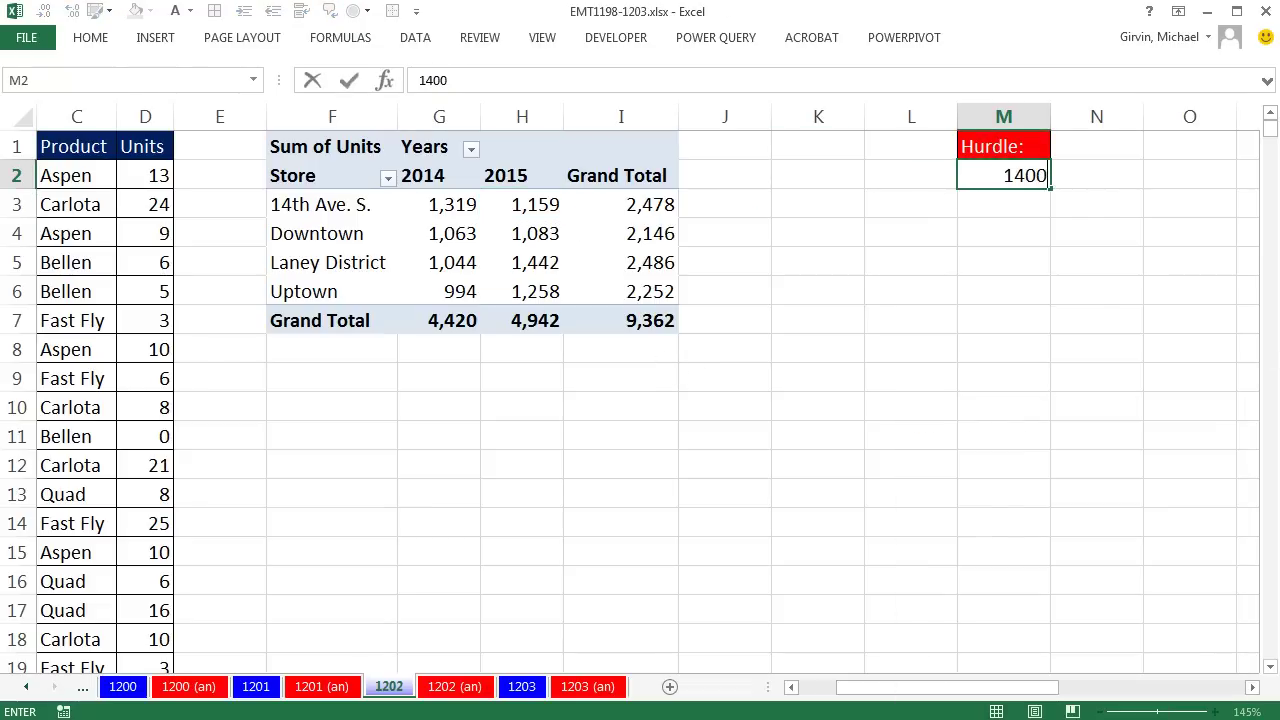
pyautogui.hotkey('ctrl', 'Return')
pyautogui.write('1300')
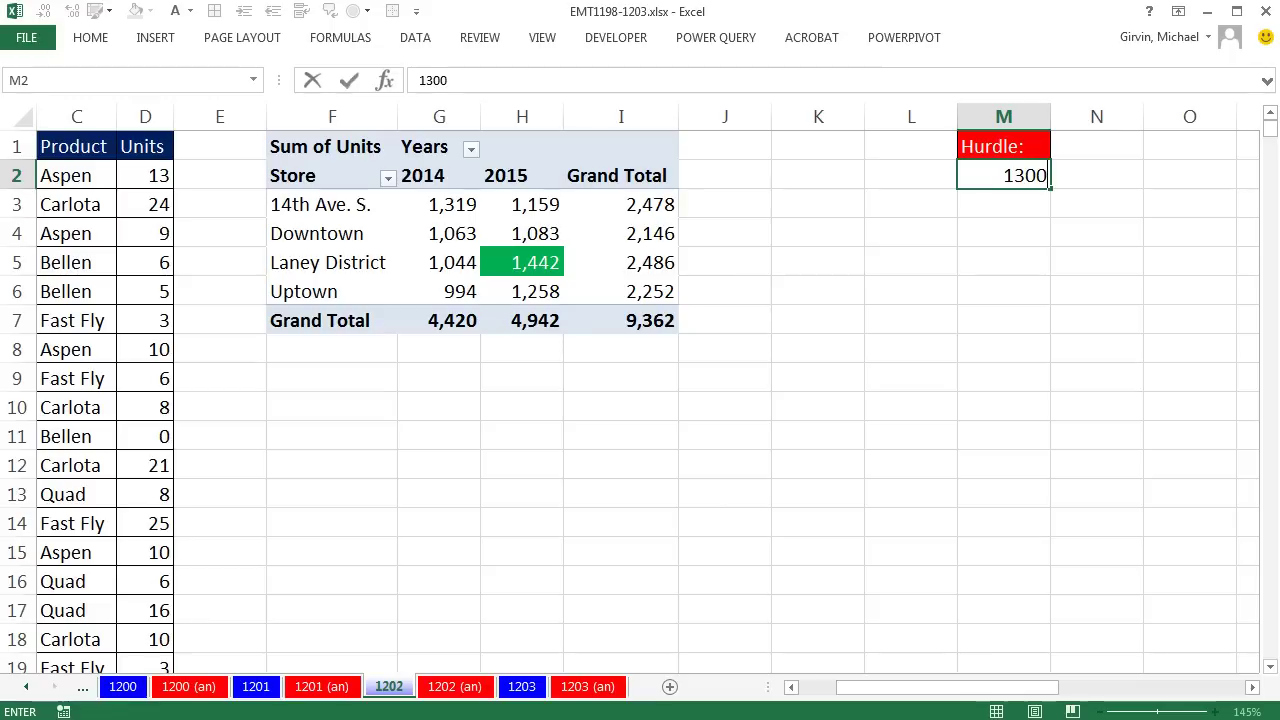
pyautogui.hotkey('ctrl', 'Return')
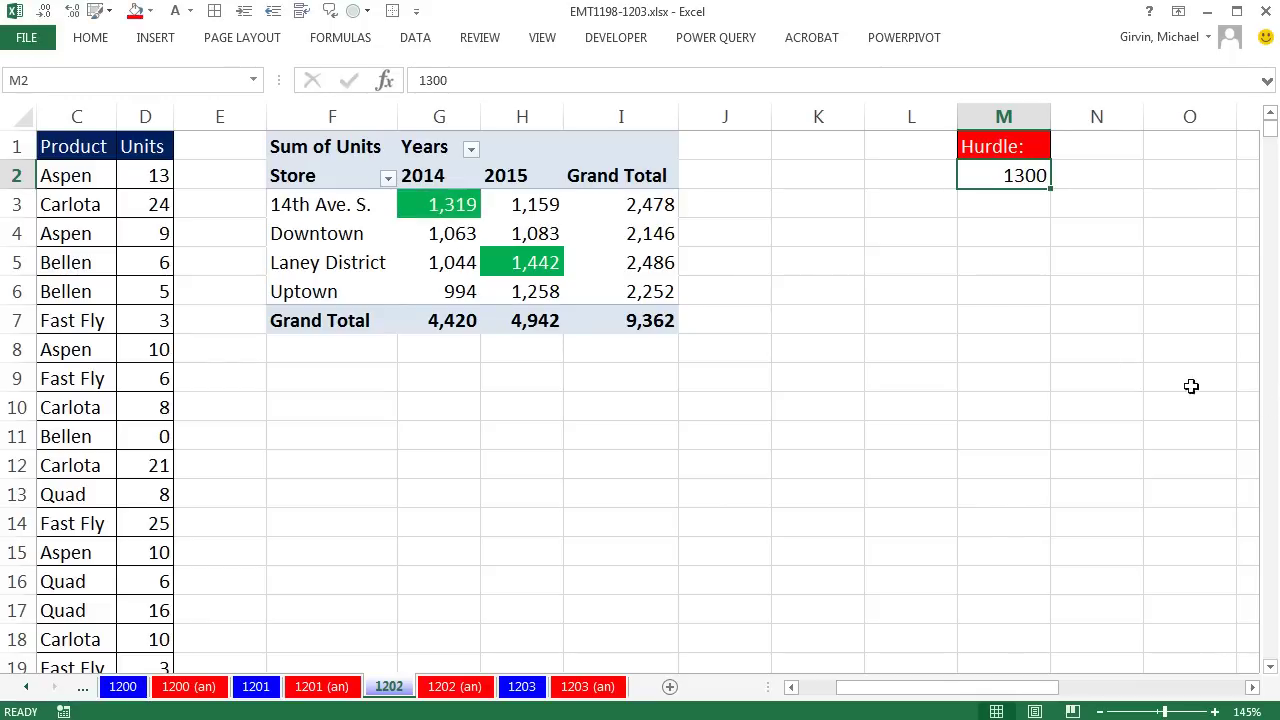
# - Pivot the PivotTable layout so that Years is the row field and Store is the column field
pyautogui.click(648, 262)
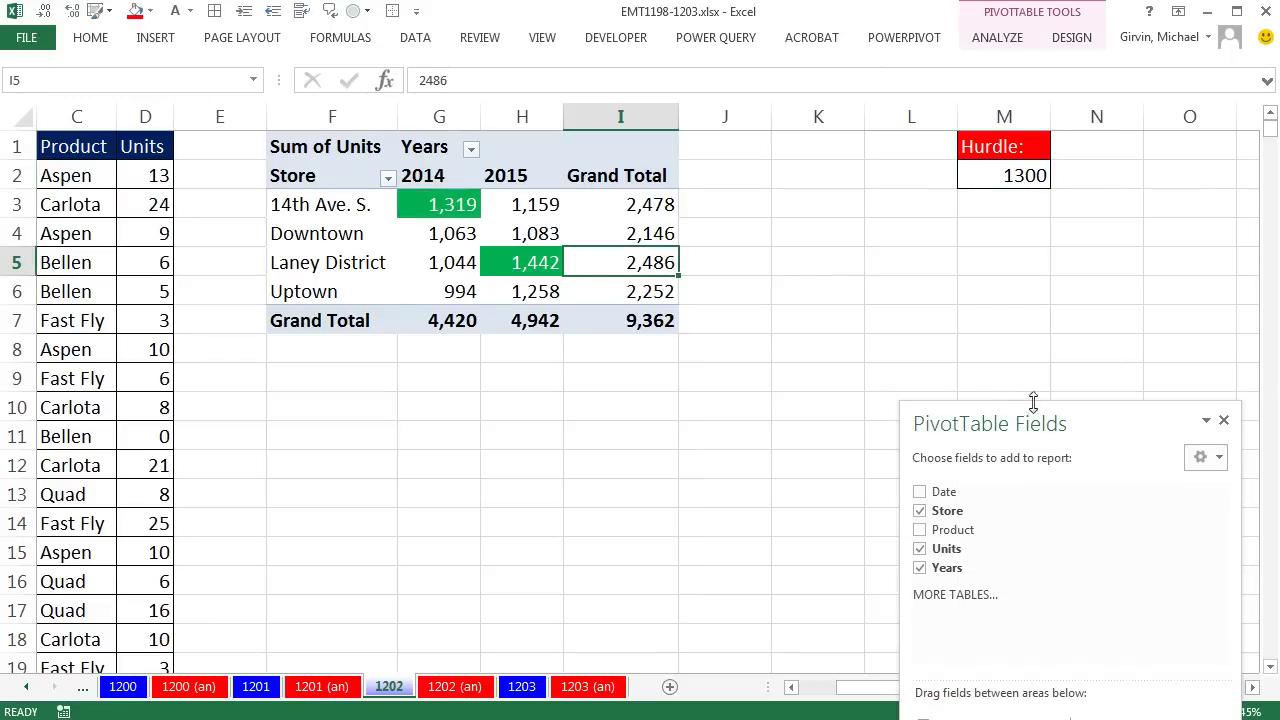
pyautogui.moveTo(1040, 414); pyautogui.dragTo(979, 32)
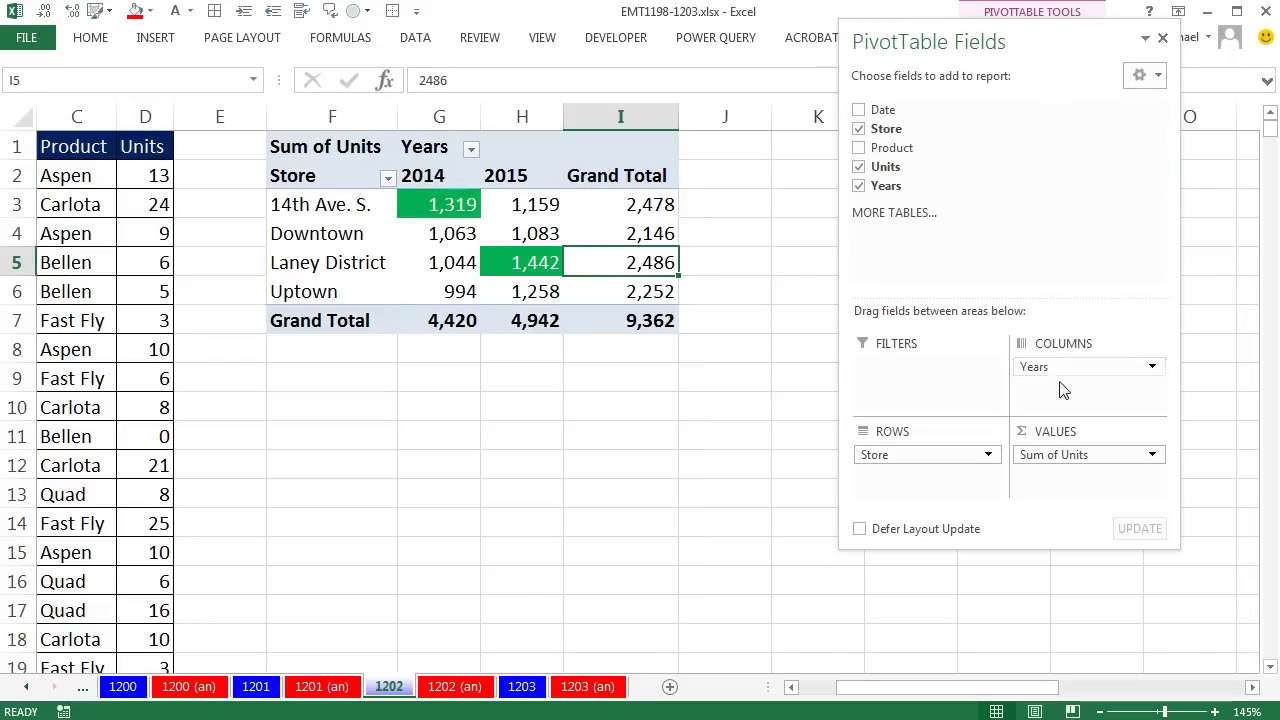
pyautogui.moveTo(1040, 372); pyautogui.dragTo(1040, 398)
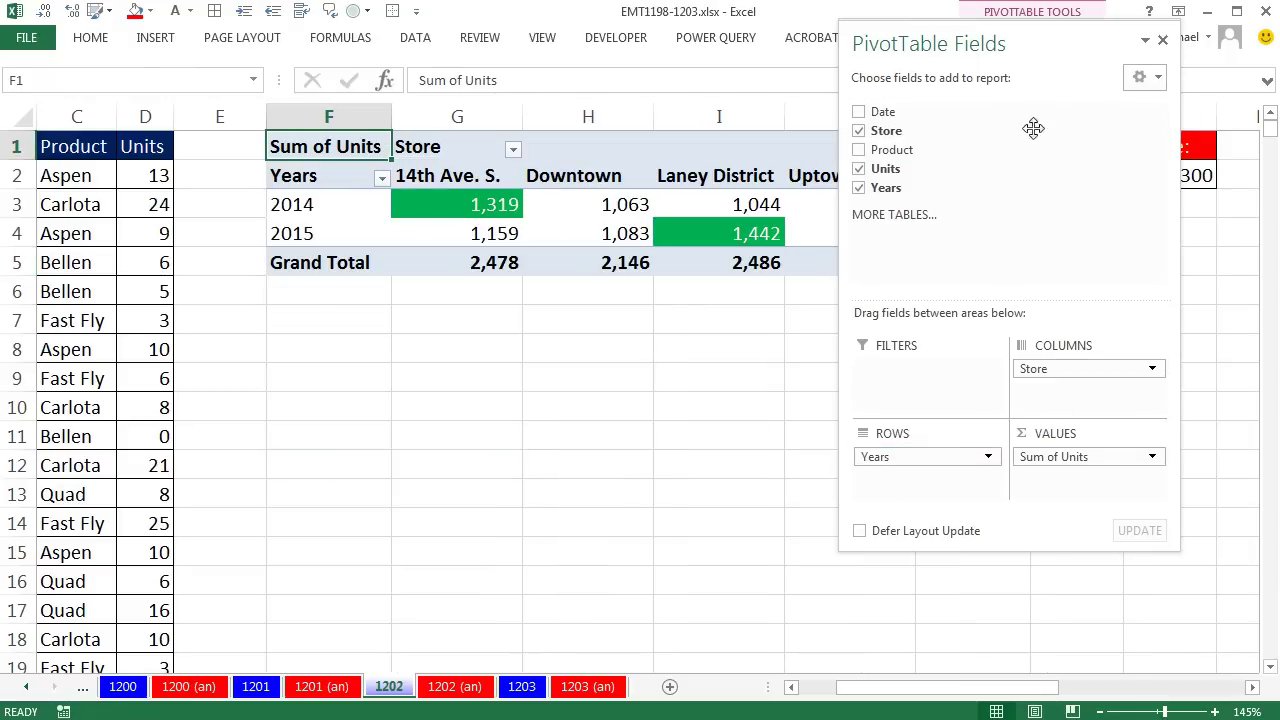
pyautogui.moveTo(917, 42); pyautogui.dragTo(794, 349)
# - Test the highlighting in the rearranged PivotTable by setting the hurdle in M2 to 1200, and select the 2015 Uptown value
pyautogui.click(1160, 177)
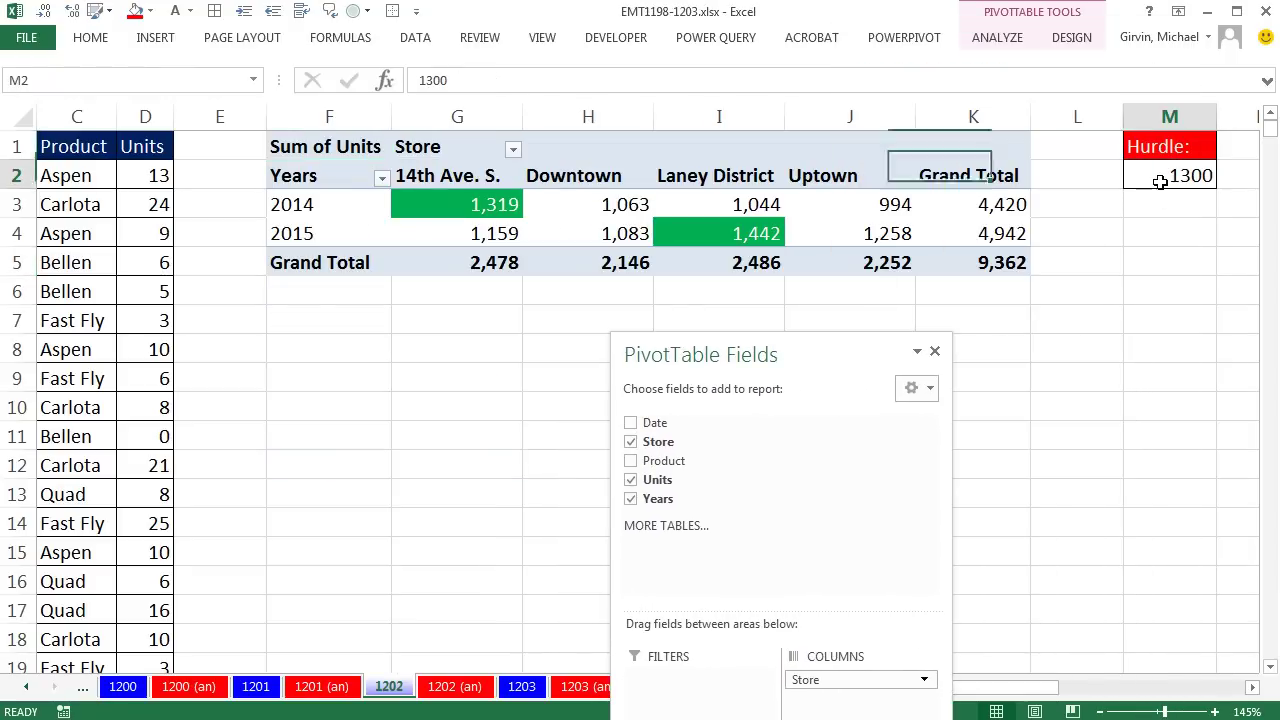
pyautogui.write('1200')
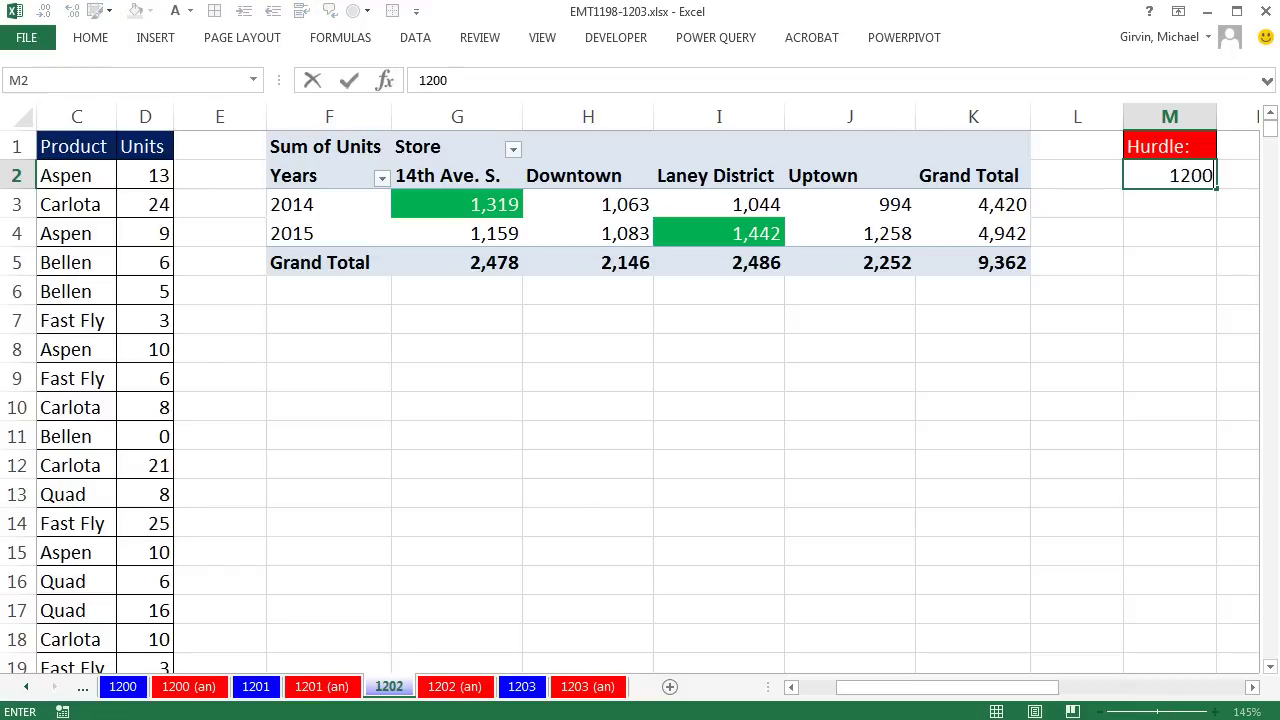
pyautogui.hotkey('ctrl', 'Return')
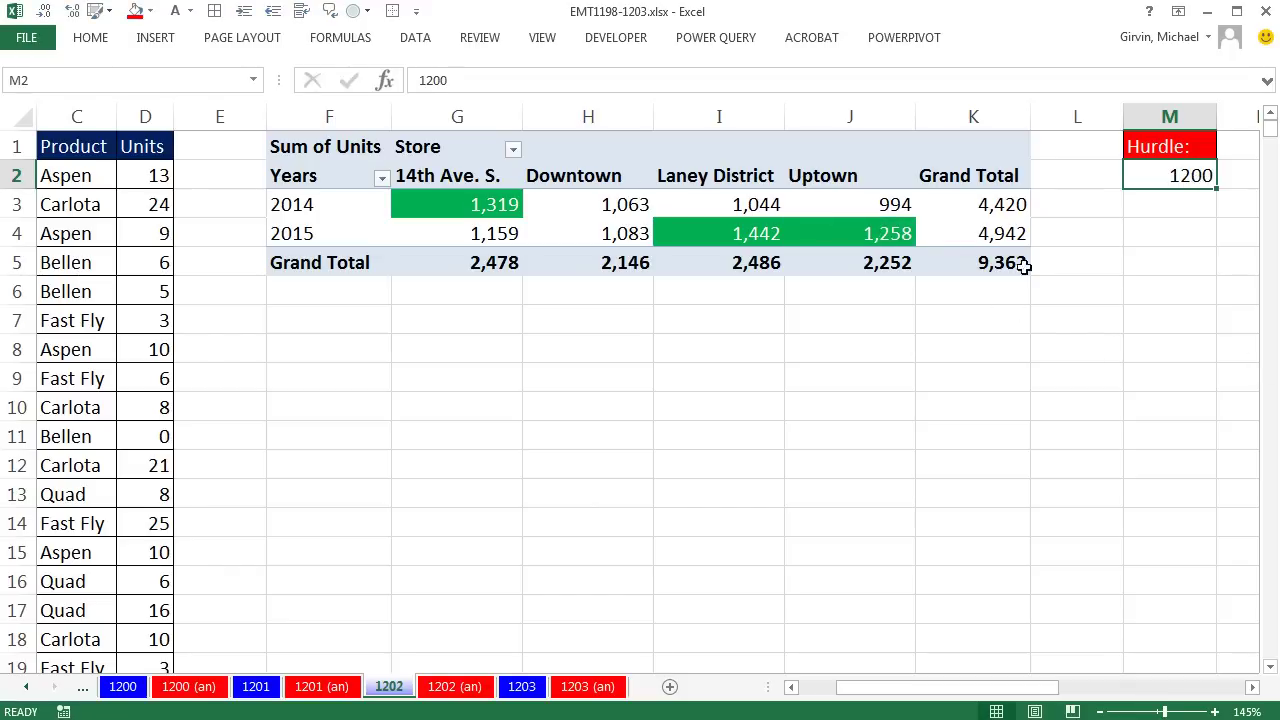
pyautogui.click(902, 237)
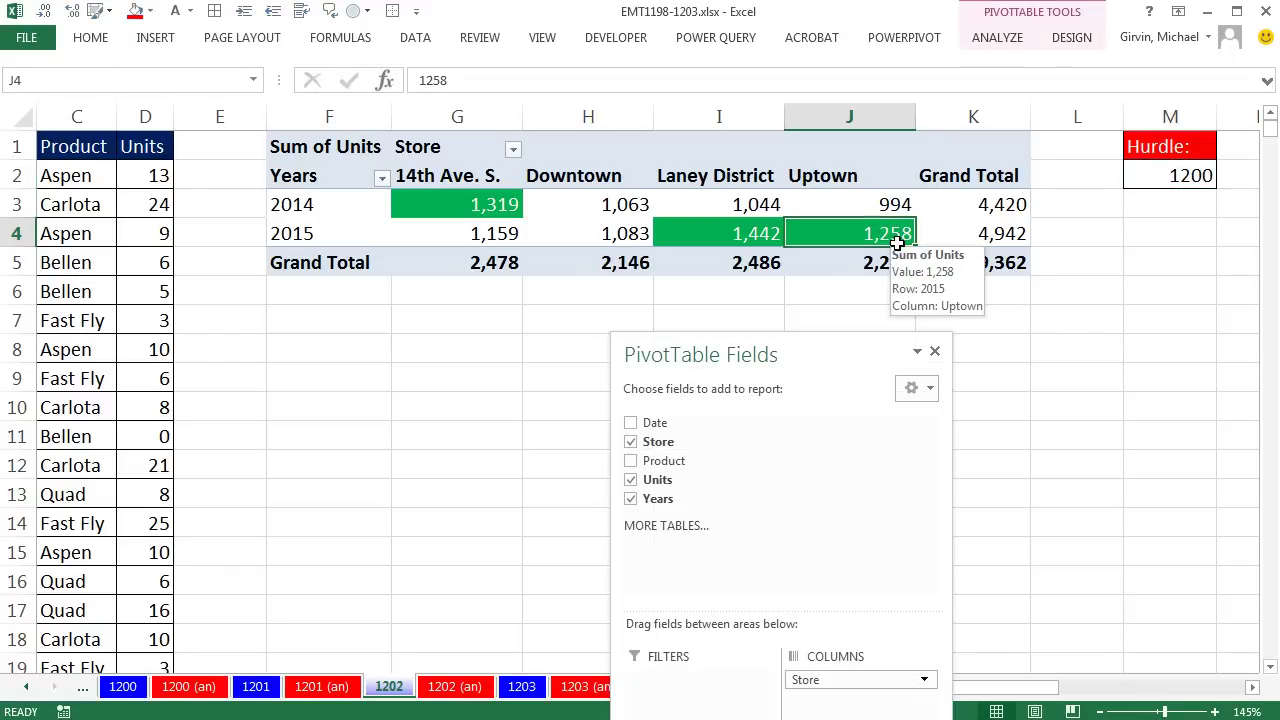